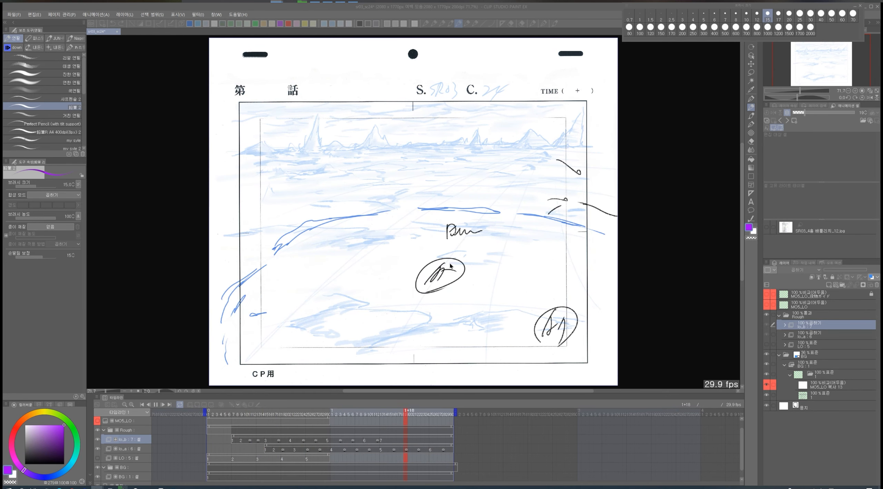
- Play the scene's animation and pause at cels 4 and 5 to review the character and splash drawings
{"action": "left_click", "coordinate": [155, 406]}
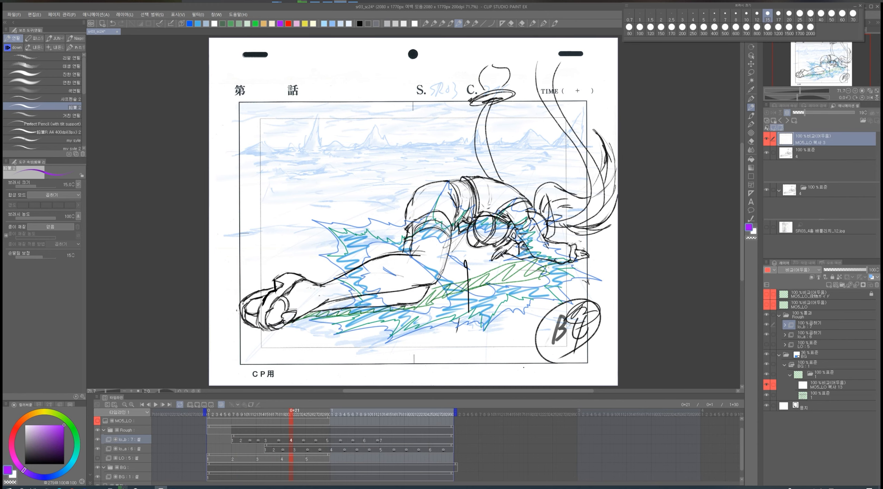
{"action": "key", "text": "space"}
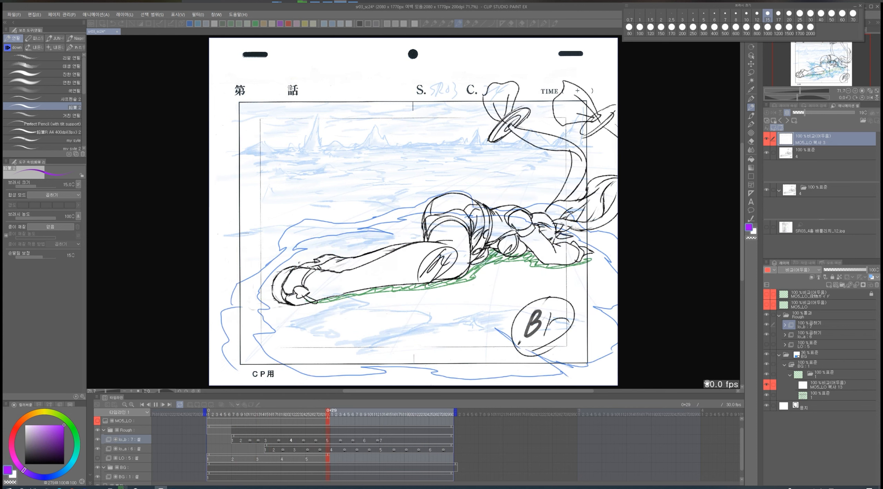
{"action": "left_click", "coordinate": [321, 415]}
{"action": "left_click", "coordinate": [330, 414]}
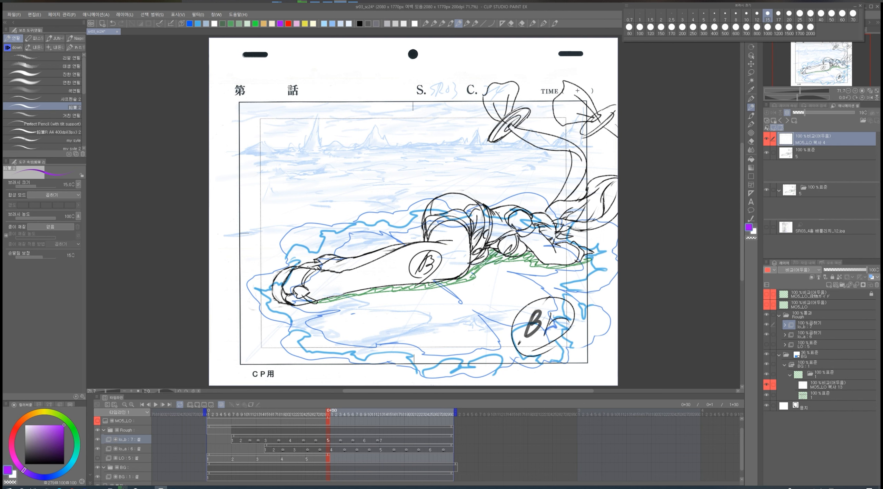
- Create a new A4 illustration canvas at 300 dpi and sketch a simple standing figure with a round head in purple
{"action": "left_click", "coordinate": [102, 23]}
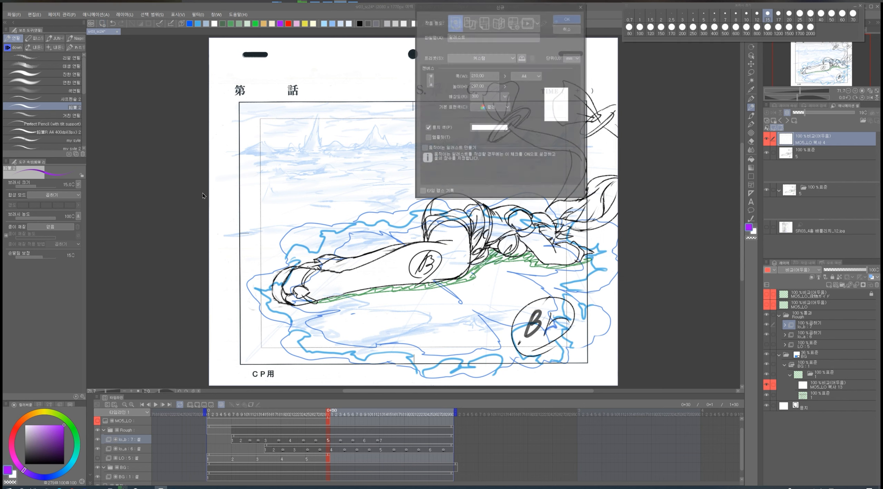
{"action": "left_click", "coordinate": [556, 20]}
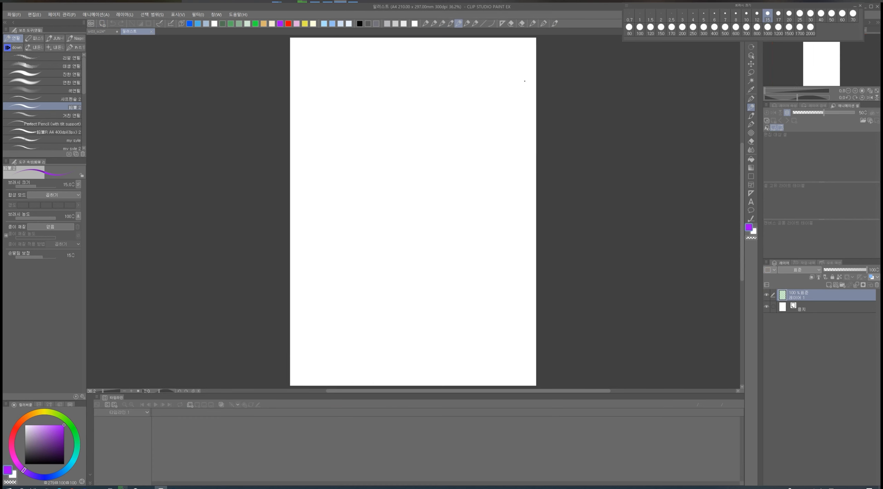
{"action": "mouse_move", "coordinate": [402, 150]}
{"action": "left_mouse_down"}
{"action": "mouse_move", "coordinate": [431, 183]}
{"action": "mouse_move", "coordinate": [395, 147]}
{"action": "left_mouse_up"}
{"action": "left_click_drag", "start_coordinate": [395, 199], "coordinate": [385, 236]}
{"action": "mouse_move", "coordinate": [418, 208]}
{"action": "left_mouse_down"}
{"action": "mouse_move", "coordinate": [432, 231]}
{"action": "mouse_move", "coordinate": [414, 272]}
{"action": "left_mouse_up"}
{"action": "mouse_move", "coordinate": [387, 235]}
{"action": "left_mouse_down"}
{"action": "mouse_move", "coordinate": [391, 278]}
{"action": "mouse_move", "coordinate": [414, 258]}
{"action": "left_mouse_up"}
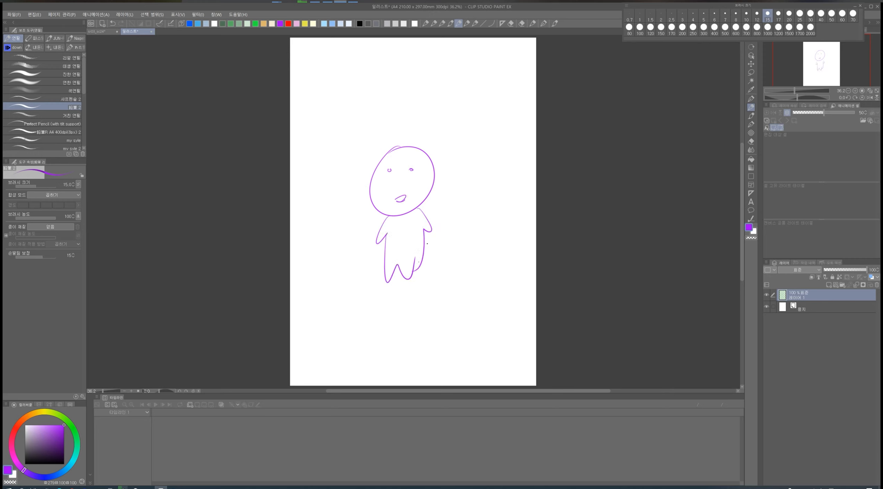
- Lasso the figure's head and copy it onto a new layer above the original drawing
{"action": "key", "text": "m"}
{"action": "mouse_move", "coordinate": [433, 196]}
{"action": "left_mouse_down"}
{"action": "mouse_move", "coordinate": [389, 216]}
{"action": "mouse_move", "coordinate": [364, 191]}
{"action": "mouse_move", "coordinate": [420, 132]}
{"action": "mouse_move", "coordinate": [429, 201]}
{"action": "left_mouse_up"}
{"action": "key", "text": "p"}
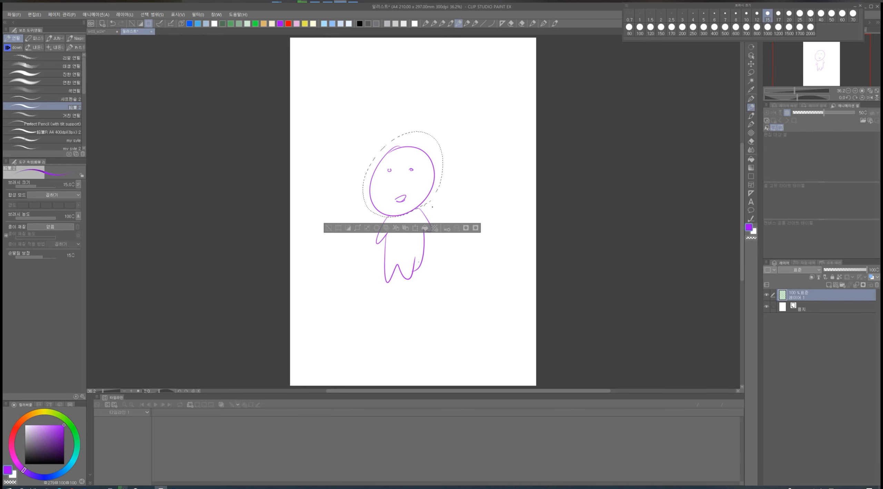
{"action": "key", "text": "ctrl+c"}
{"action": "key", "text": "ctrl+v"}
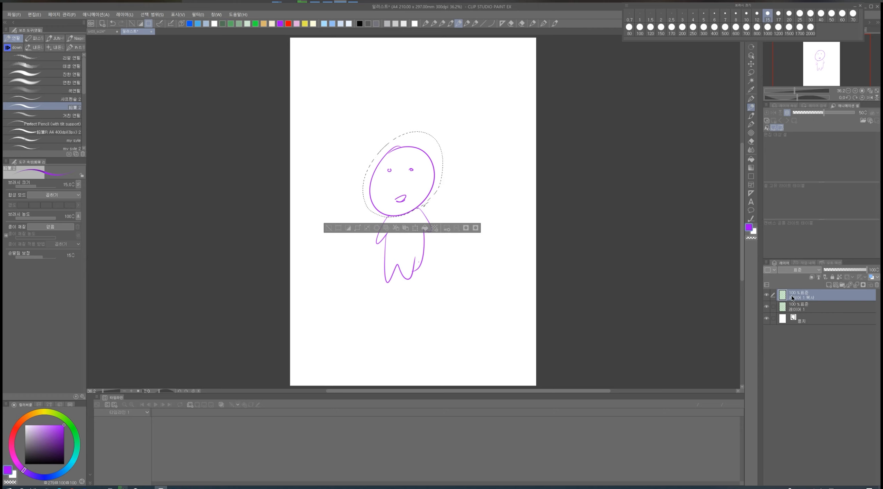
- Recolour the copied head's lines blue and shift it slightly up and to the right, clearing the selection
{"action": "left_click", "coordinate": [289, 23]}
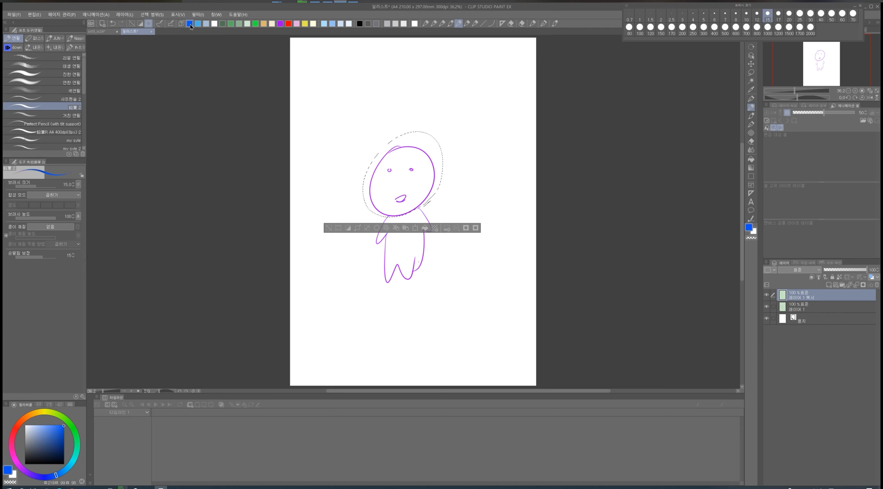
{"action": "key", "text": "alt+Delete"}
{"action": "left_click_drag", "start_coordinate": [428, 185], "coordinate": [437, 182]}
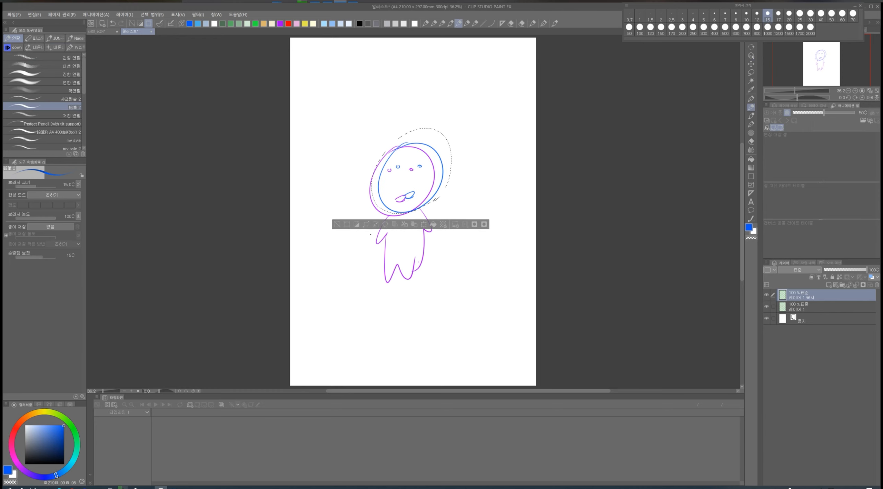
{"action": "key", "text": "ctrl+d"}
- Return to the cut 24 animation file and expand the seven-cel Rough folder to the drawing layer of cel 7
{"action": "left_click", "coordinate": [100, 31]}
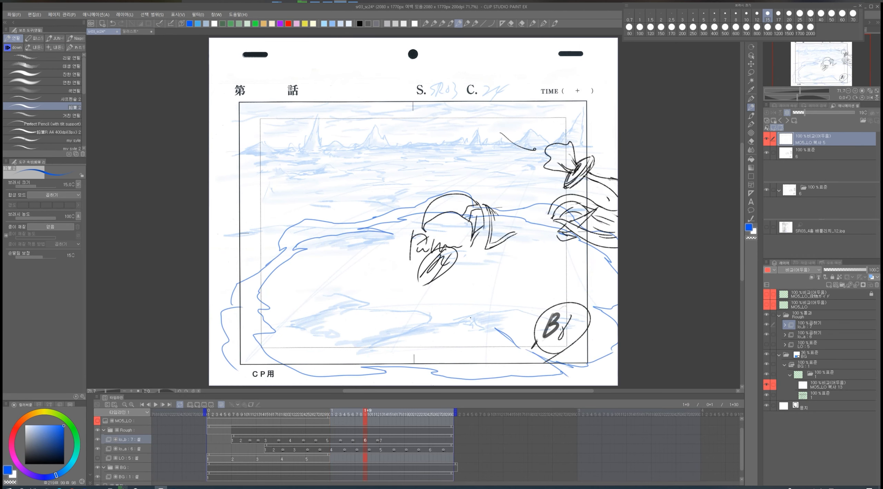
{"action": "left_click", "coordinate": [783, 325]}
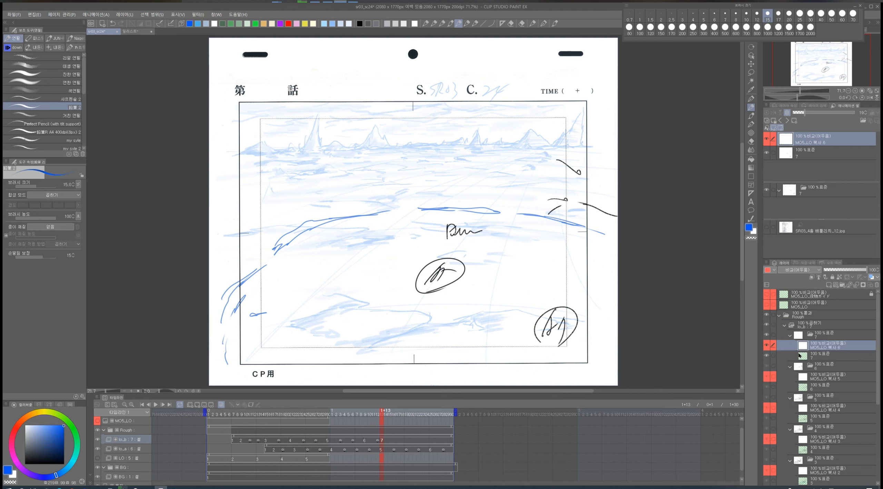
{"action": "left_click", "coordinate": [797, 356]}
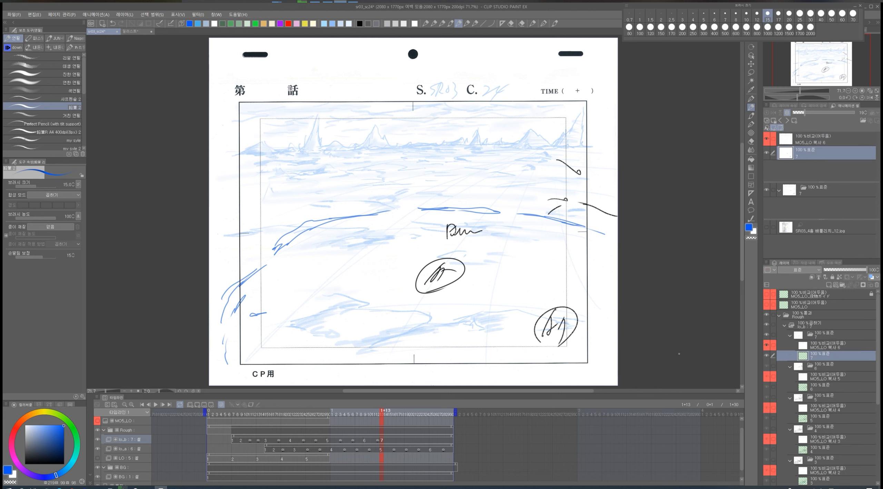
- Hide the splash effect track, keep the seven-cel character track visible and go to cel 3 on the timeline
{"action": "left_click", "coordinate": [327, 442]}
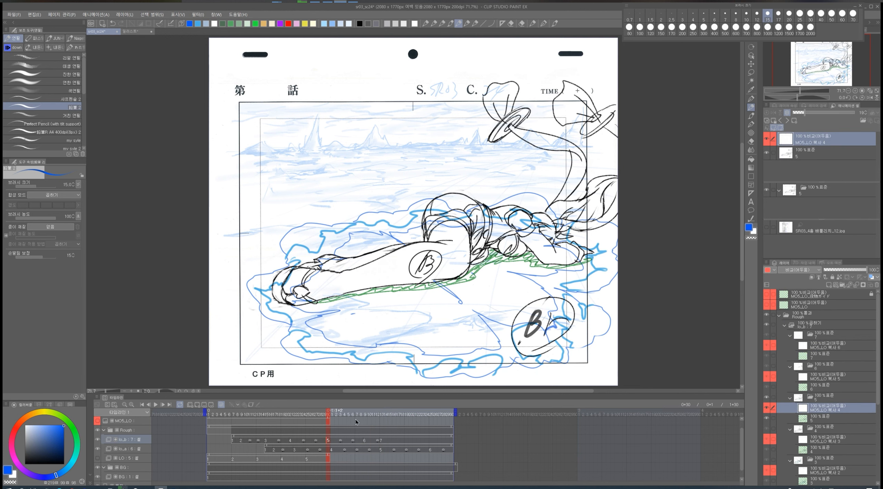
{"action": "left_click", "coordinate": [98, 440]}
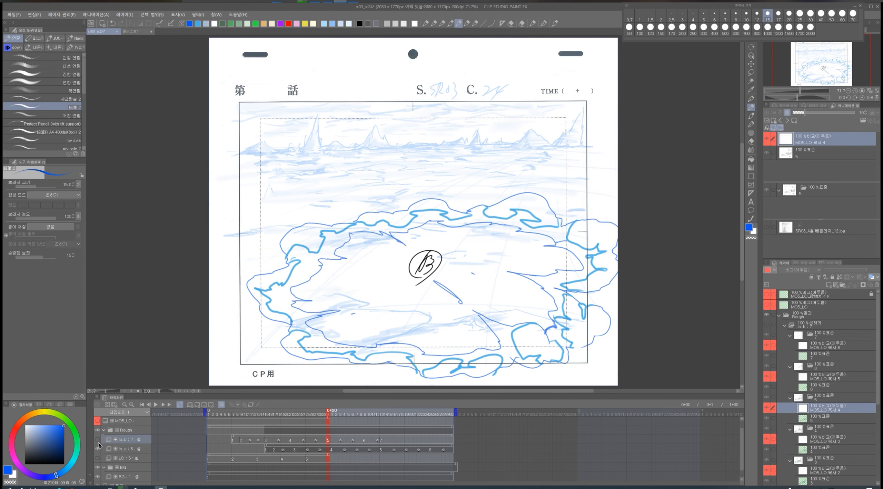
{"action": "left_click", "coordinate": [98, 449]}
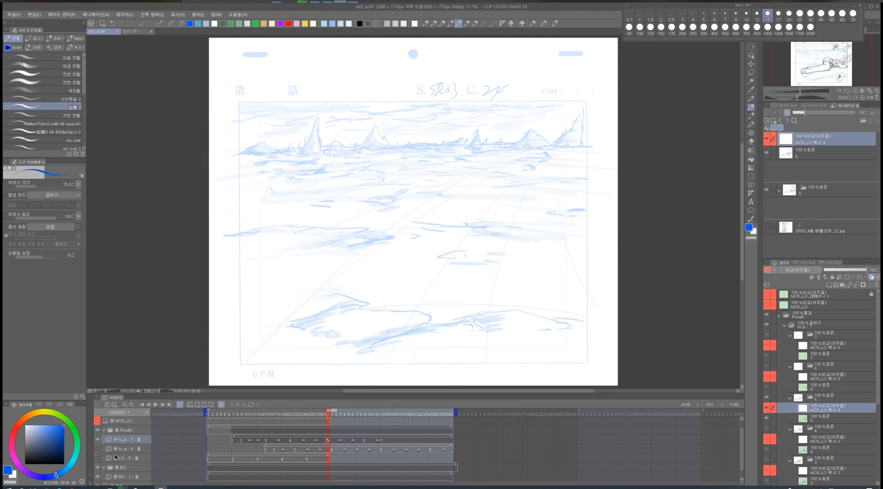
{"action": "left_click", "coordinate": [98, 440]}
{"action": "left_click", "coordinate": [289, 442]}
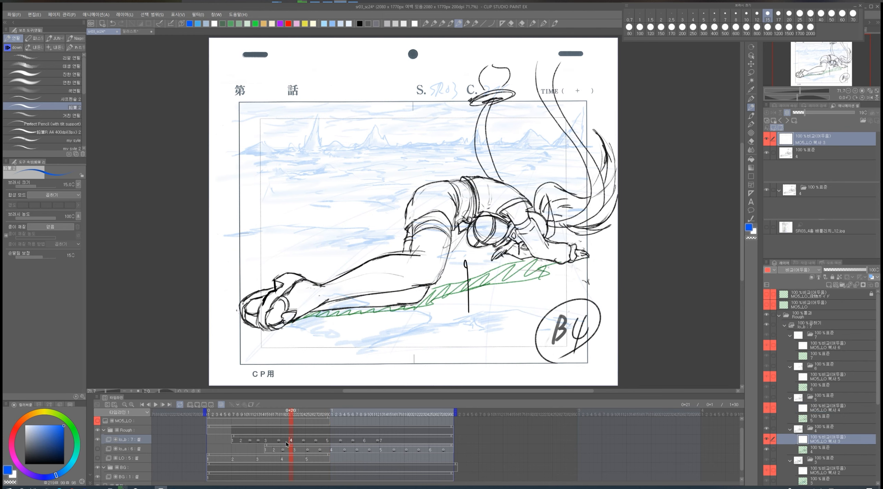
{"action": "left_click", "coordinate": [265, 442]}
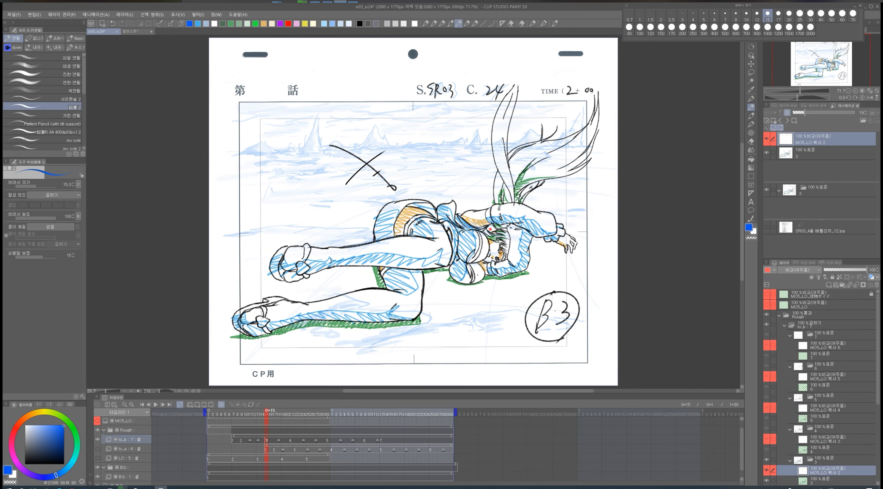
- Lasso the area around the character's head and arms on cel 3 and make that cel's drawing layer active
{"action": "key", "text": "m"}
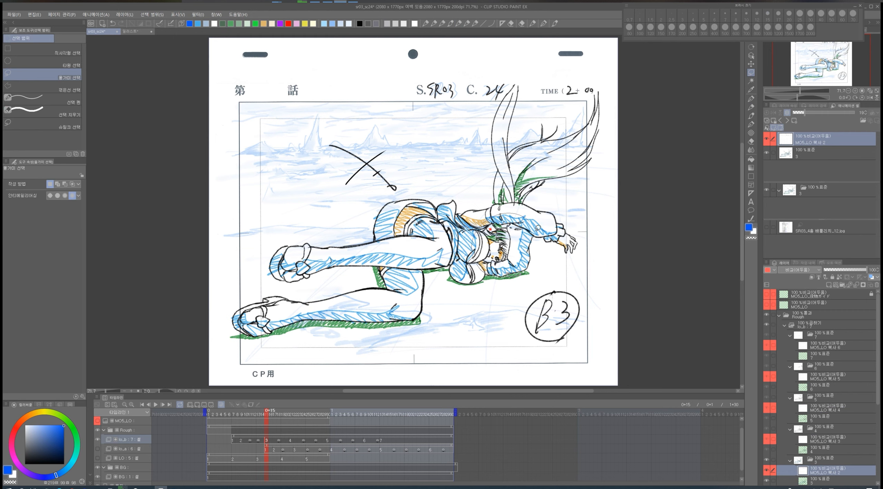
{"action": "left_click_drag", "start_coordinate": [537, 227], "coordinate": [534, 257]}
{"action": "key", "text": "p"}
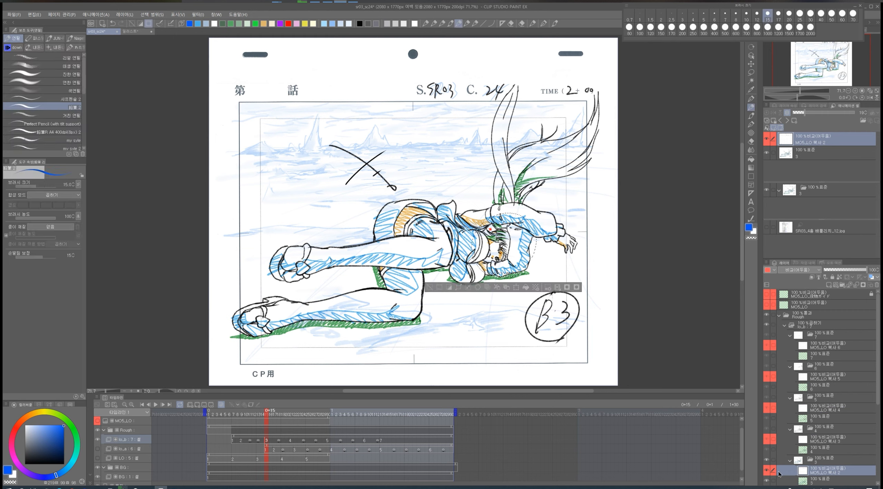
{"action": "left_click", "coordinate": [811, 481]}
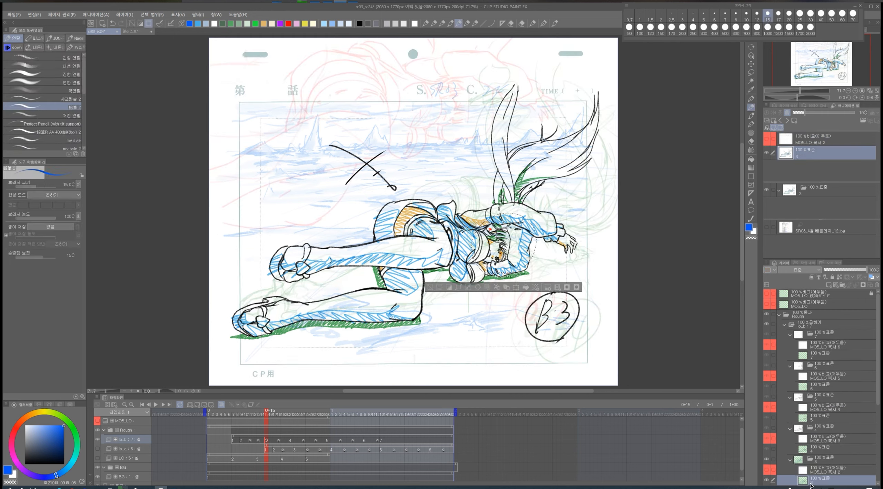
- Examine how cel 4 is built by selecting its drawing layer, its folder and its MOS_LO copy layer
{"action": "scroll", "coordinate": [821, 386], "scroll_direction": "down", "scroll_amount": 5}
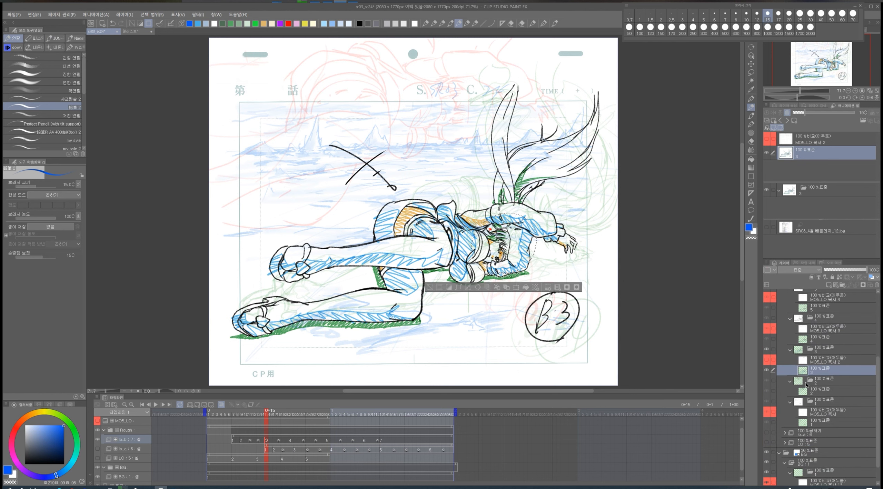
{"action": "left_click", "coordinate": [811, 339]}
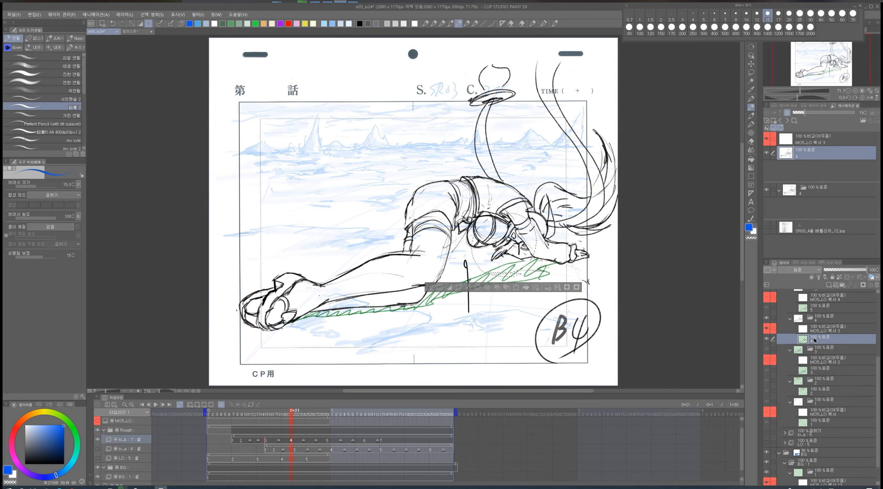
{"action": "left_click", "coordinate": [794, 442]}
{"action": "left_click", "coordinate": [790, 319]}
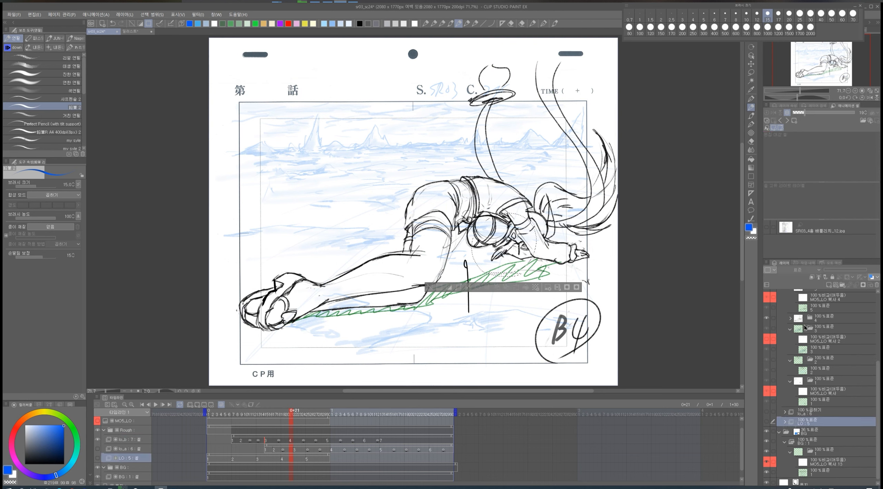
{"action": "left_click", "coordinate": [818, 321]}
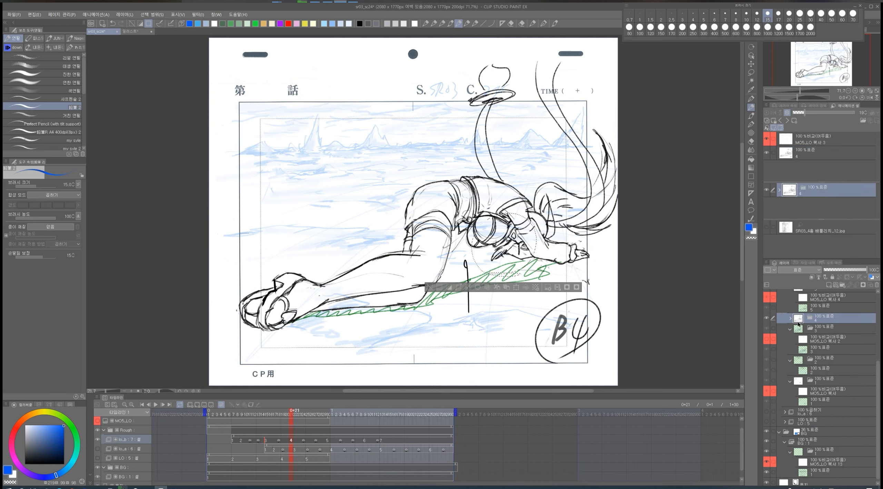
{"action": "left_click", "coordinate": [790, 319]}
{"action": "left_click", "coordinate": [810, 330]}
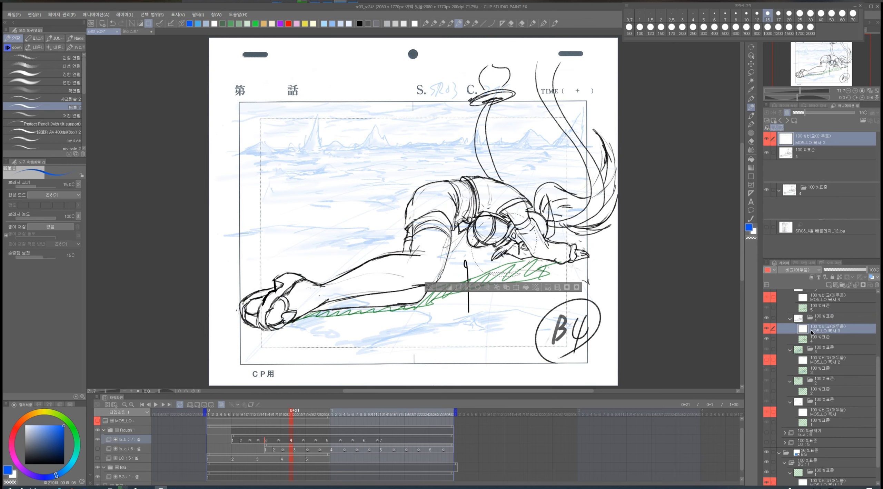
- Ungroup the layer folder of cel 5 and delete the MOS_LO copy layer it contained, leaving only the drawing layer
{"action": "key", "text": "ctrl+v"}
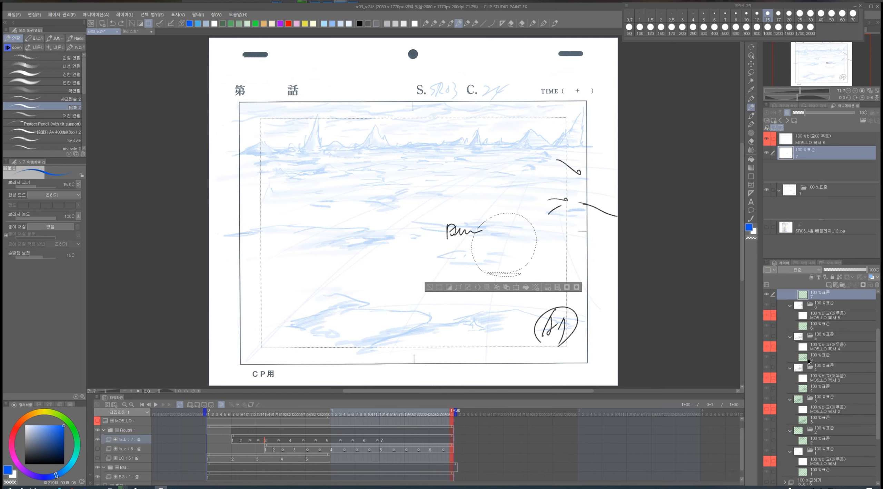
{"action": "left_click_drag", "start_coordinate": [809, 359], "coordinate": [806, 333]}
{"action": "key", "text": "ctrl+z"}
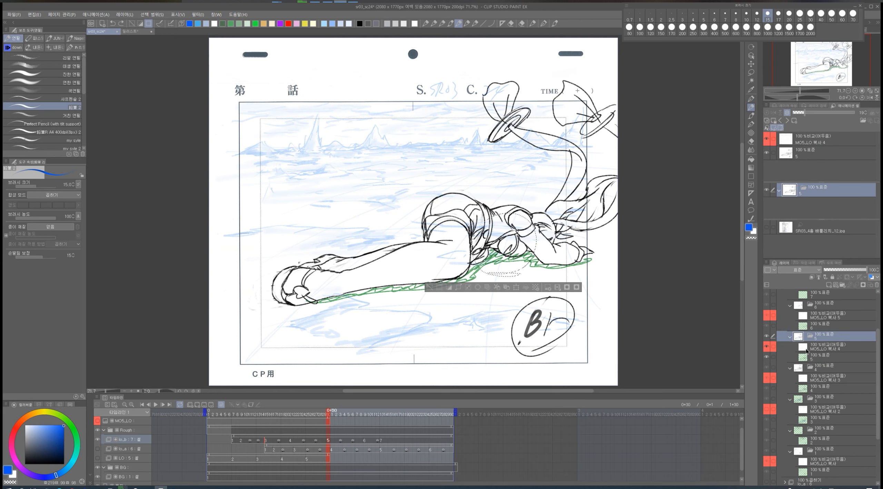
{"action": "right_click", "coordinate": [808, 340]}
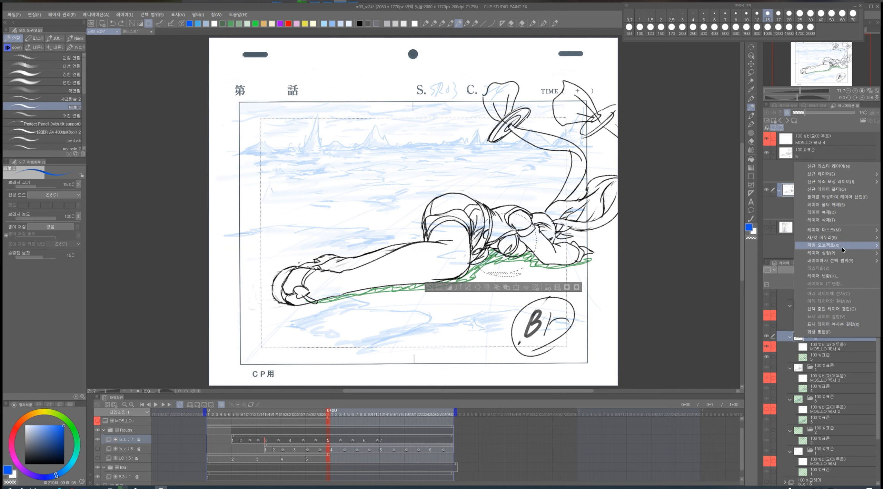
{"action": "left_click", "coordinate": [828, 206]}
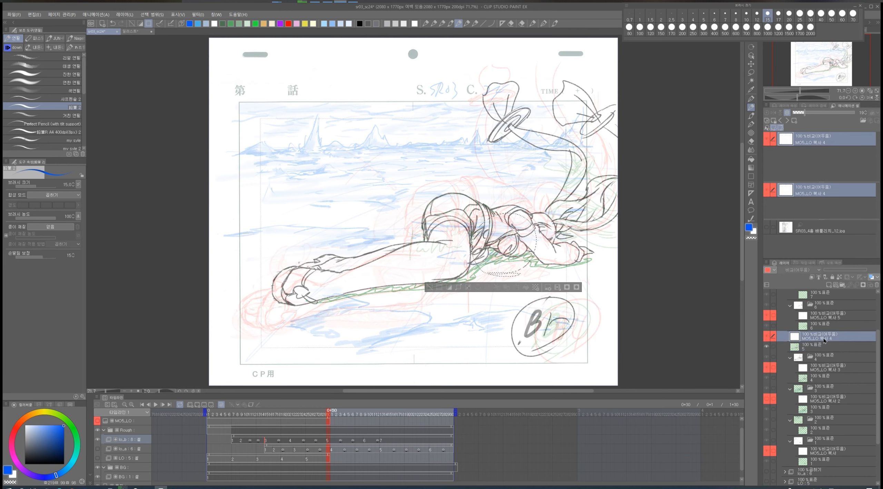
{"action": "key", "text": "Delete"}
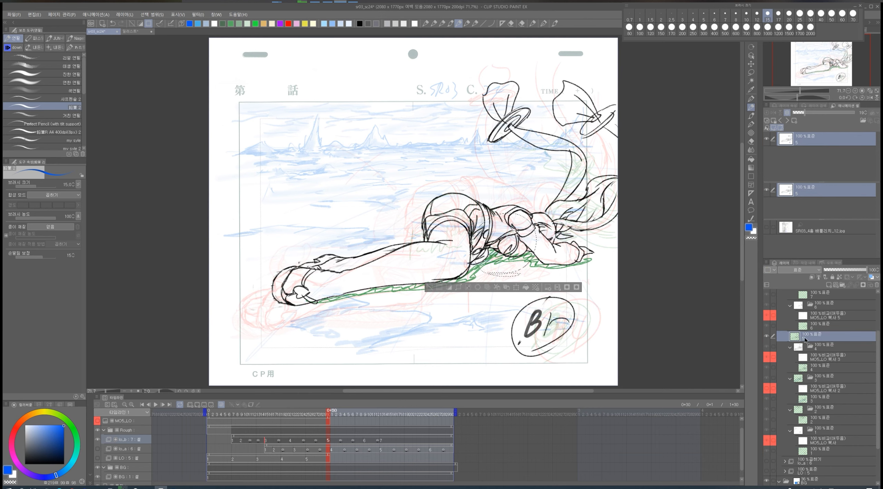
{"action": "left_click", "coordinate": [805, 440]}
{"action": "left_click", "coordinate": [328, 442]}
- Create a new 1920 x 1080 px animation canvas at 72 dpi
{"action": "left_click", "coordinate": [145, 32]}
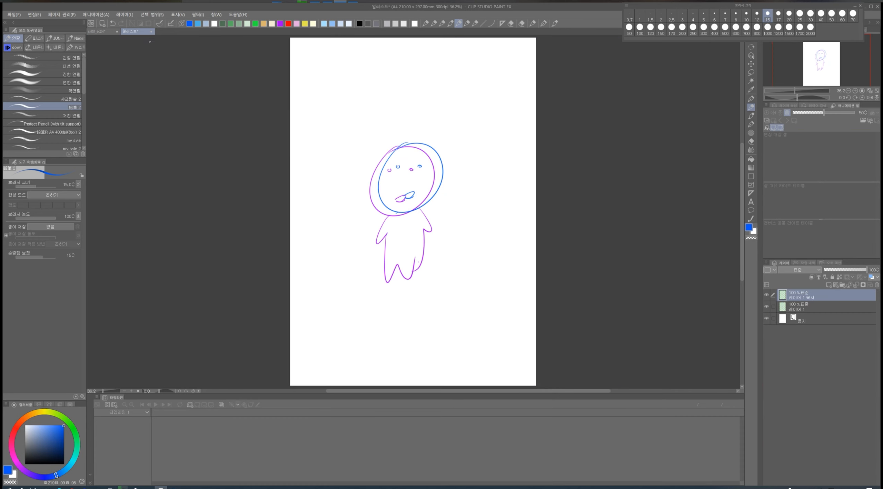
{"action": "left_click", "coordinate": [102, 23]}
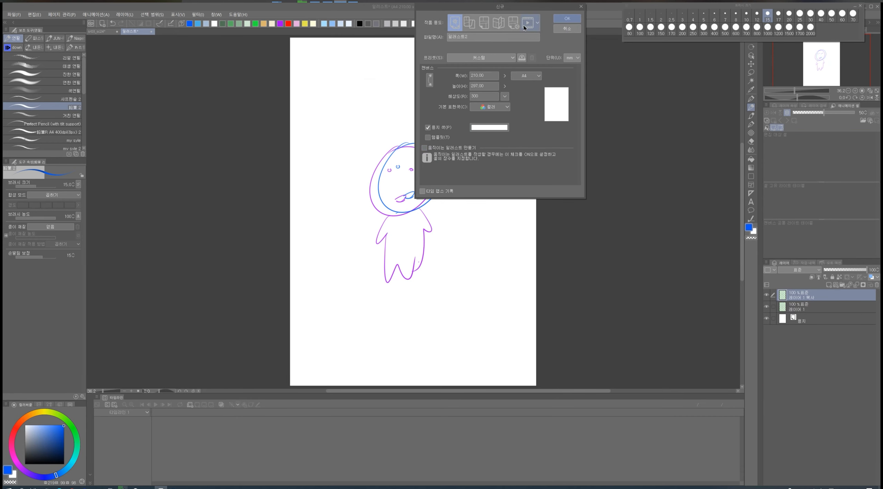
{"action": "left_click", "coordinate": [523, 24]}
{"action": "left_click", "coordinate": [567, 18]}
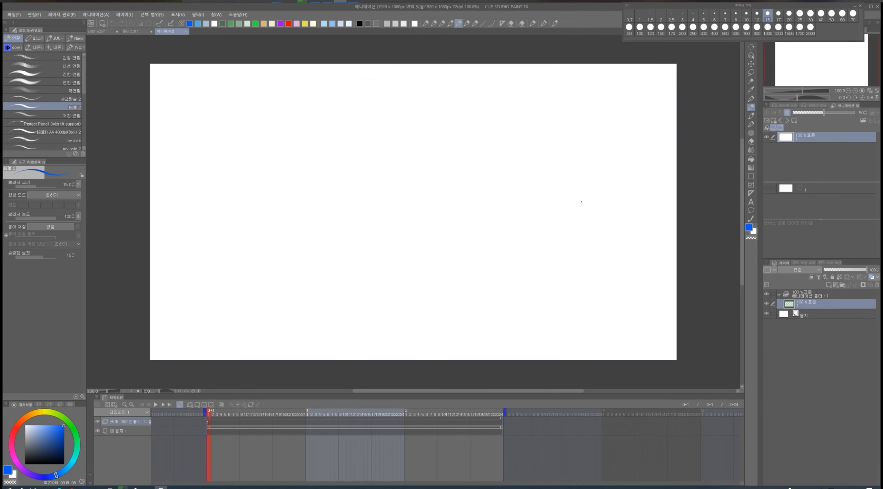
- Rename the first cel in the animation folder as a and add two more cels after it
{"action": "double_click", "coordinate": [800, 306]}
{"action": "type", "text": "a"}
{"action": "key", "text": "Return"}
{"action": "key", "text": "ctrl+shift+n"}
{"action": "key", "text": "ctrl+shift+n"}
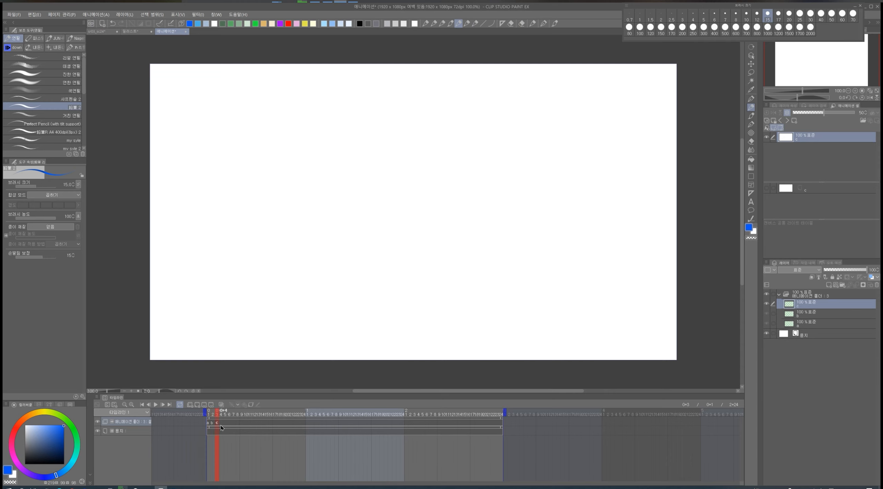
- Add a fourth cel to the animation folder and rename the second cel as B
{"action": "key", "text": "ctrl+shift+n"}
{"action": "double_click", "coordinate": [806, 323]}
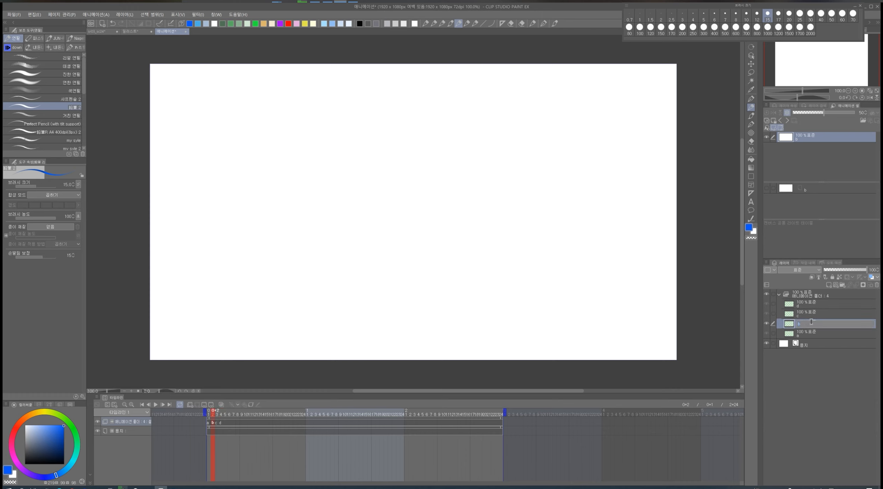
{"action": "type", "text": "B"}
{"action": "key", "text": "Return"}
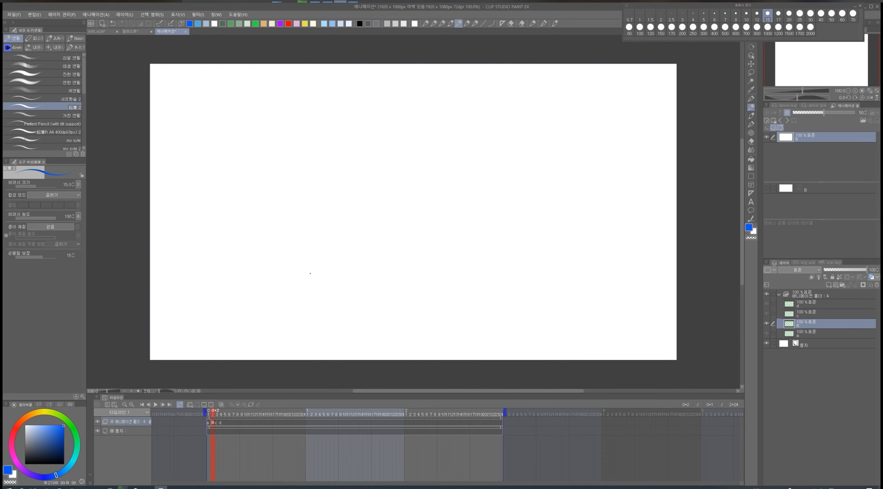
- Switch to the e03_sc24 scene file and view the drawing layers of cels 4 and 3
{"action": "left_click", "coordinate": [98, 31]}
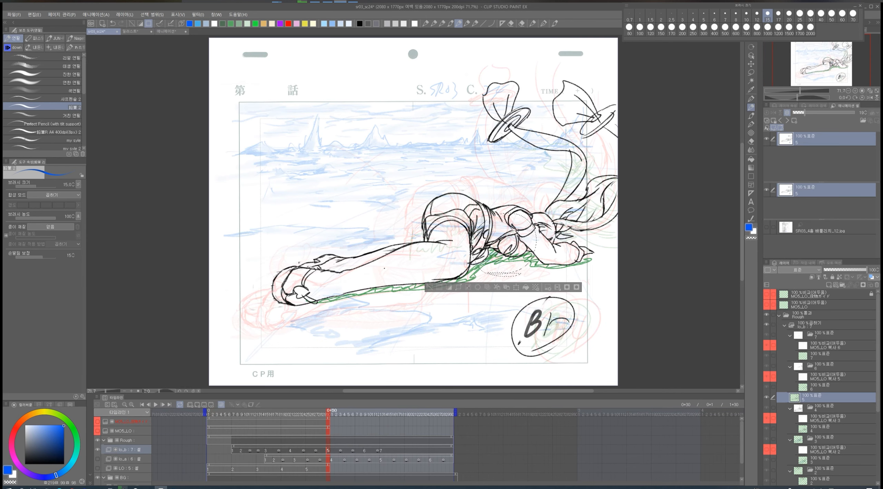
{"action": "scroll", "coordinate": [809, 340], "scroll_direction": "down", "scroll_amount": 3}
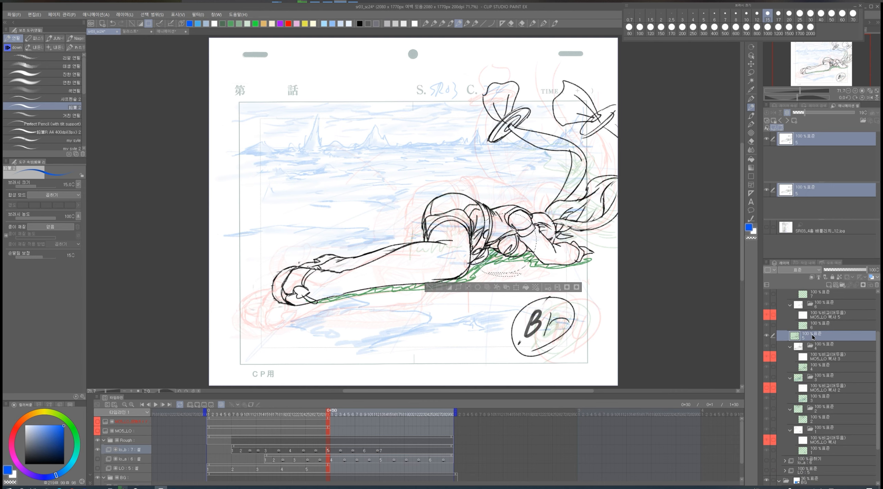
{"action": "left_click", "coordinate": [811, 366]}
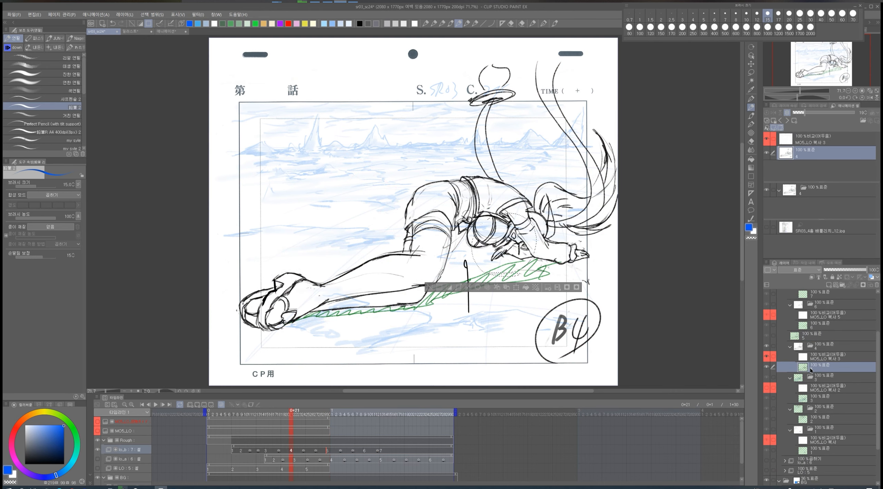
{"action": "left_click", "coordinate": [810, 399]}
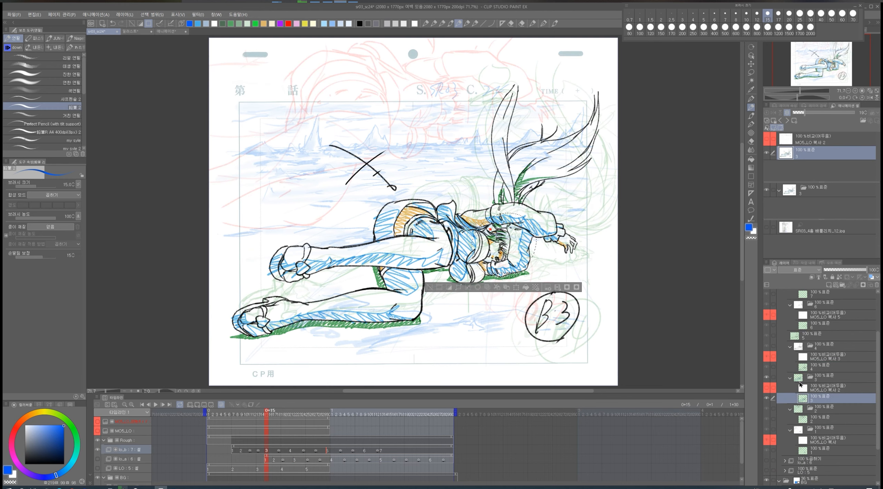
- Paste the copied artwork as a new layer above cel 5 and collapse the layer folders of cels 6 and 4
{"action": "left_click", "coordinate": [807, 339]}
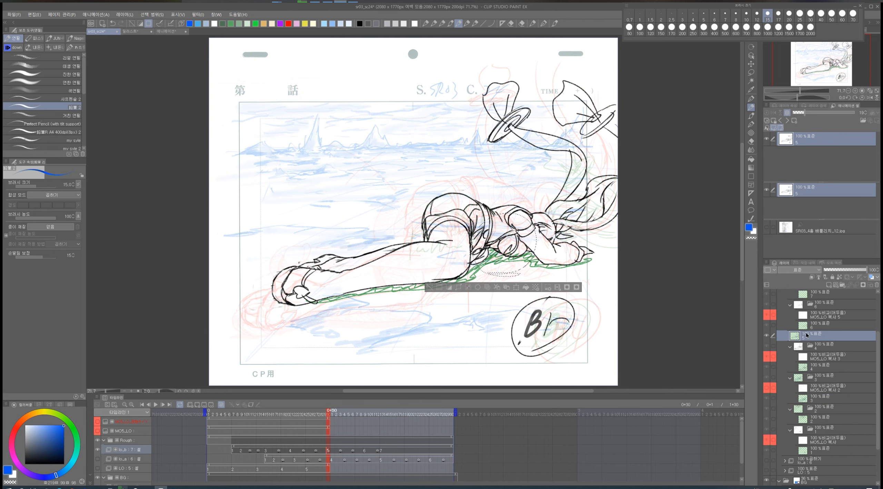
{"action": "key", "text": "ctrl+v"}
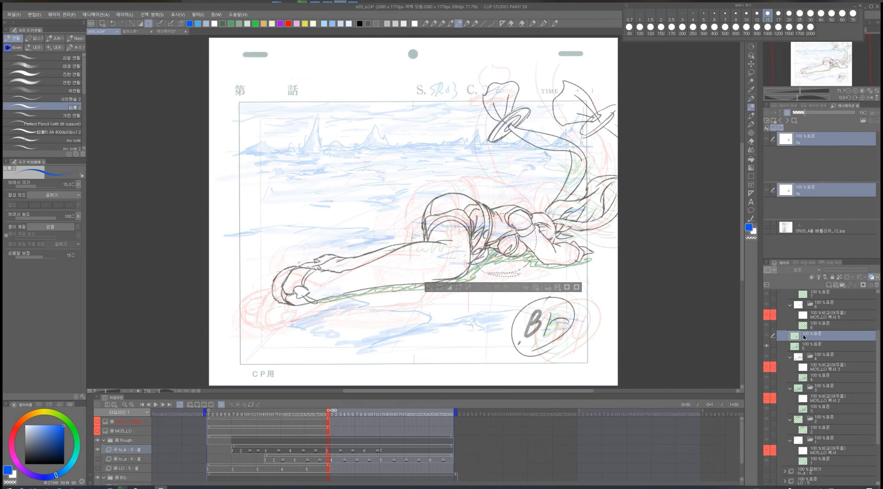
{"action": "left_click", "coordinate": [802, 344]}
{"action": "left_click", "coordinate": [803, 339]}
{"action": "left_click", "coordinate": [803, 345]}
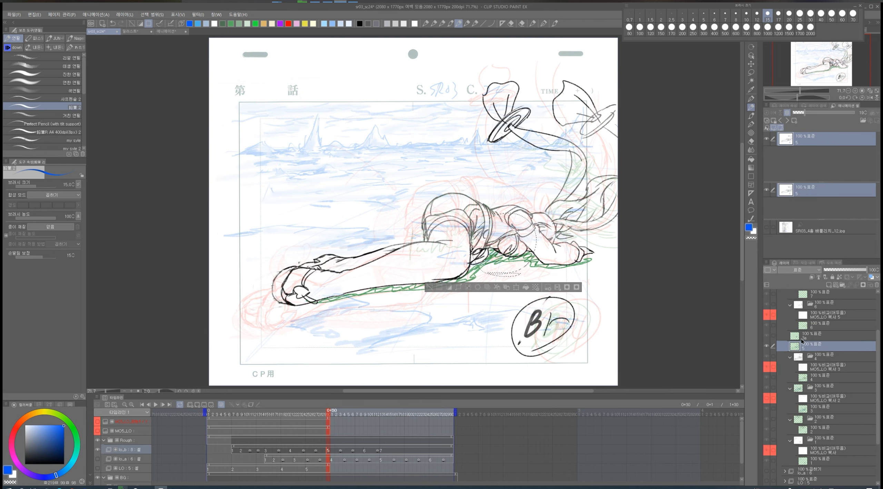
{"action": "left_click", "coordinate": [809, 332]}
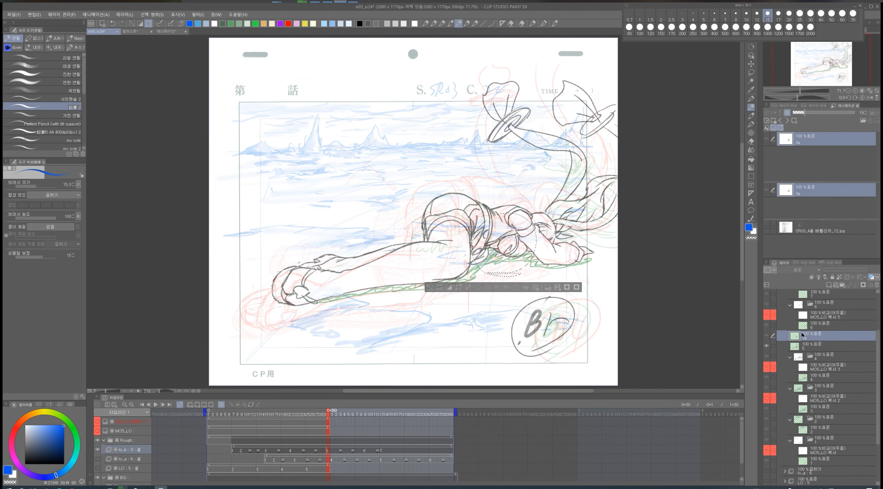
{"action": "left_click", "coordinate": [790, 305]}
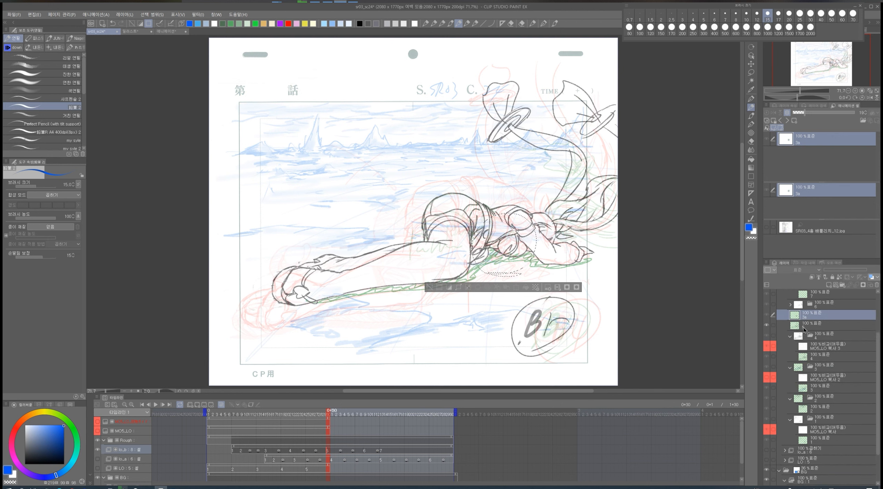
{"action": "left_click", "coordinate": [790, 336]}
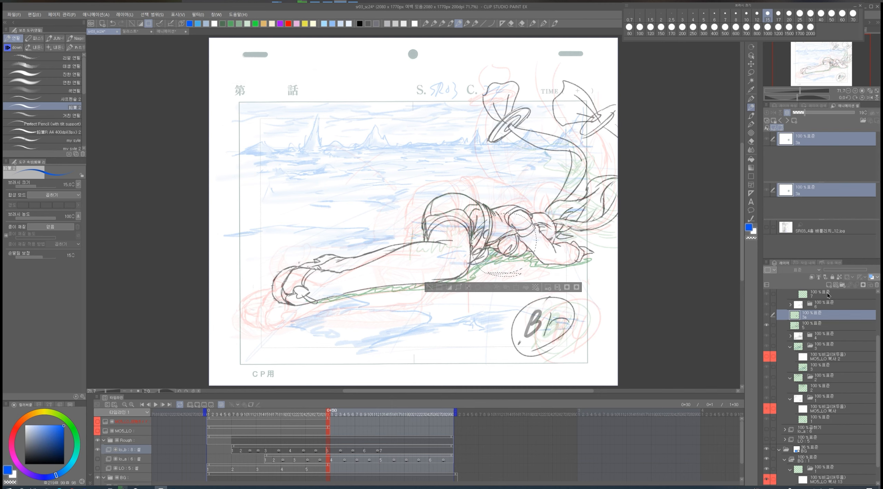
- Duplicate 레이어 1 in the illustration canvas by copying and pasting it
{"action": "left_click", "coordinate": [135, 31]}
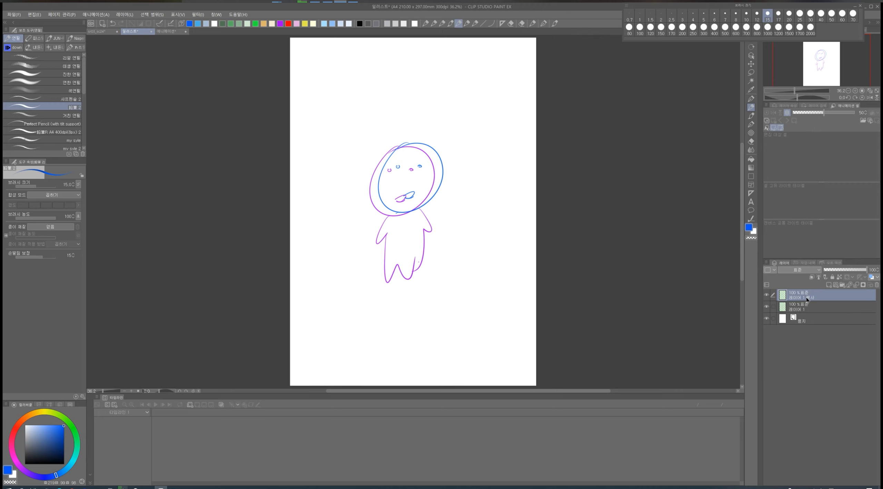
{"action": "left_click", "coordinate": [798, 307]}
{"action": "key", "text": "ctrl+c"}
{"action": "key", "text": "ctrl+v"}
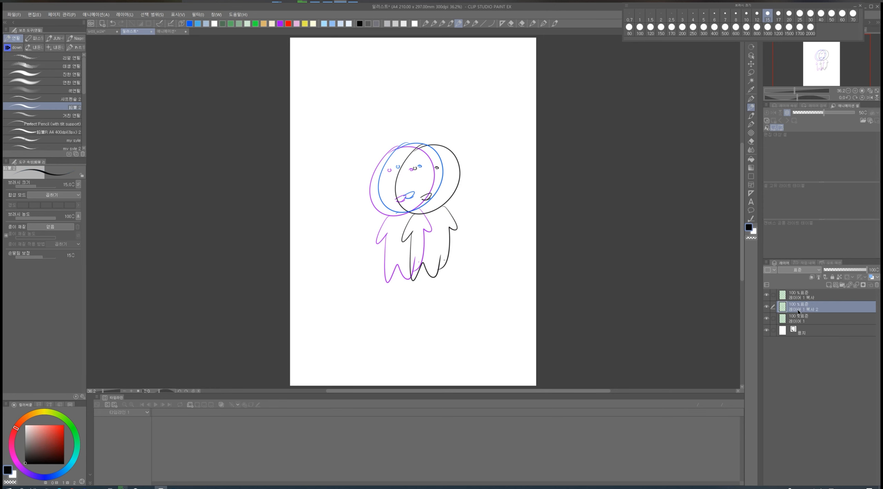
- Return to the scene file, try a layer mask from the selection on layer 5a, and undo it
{"action": "left_click", "coordinate": [101, 32]}
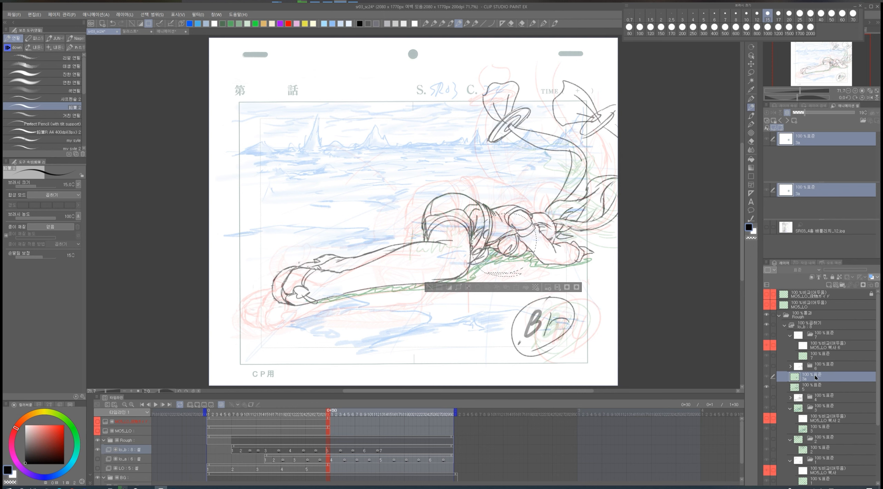
{"action": "left_click", "coordinate": [861, 285]}
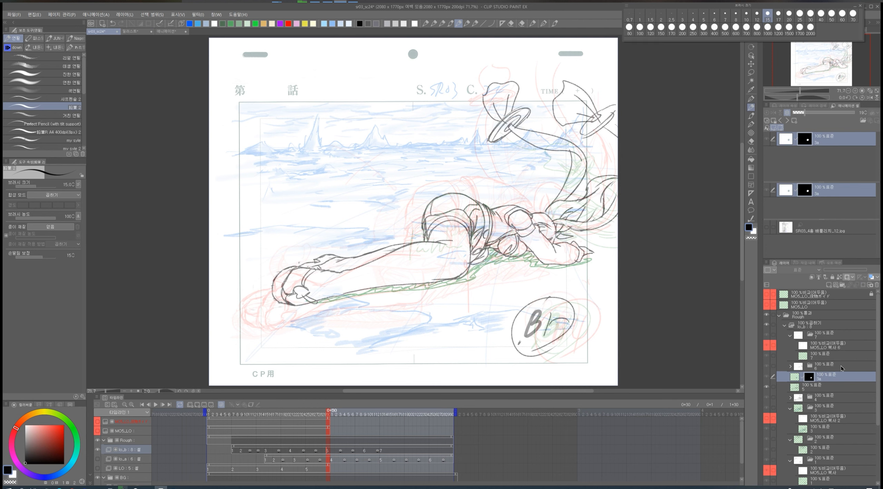
{"action": "key", "text": "ctrl+z"}
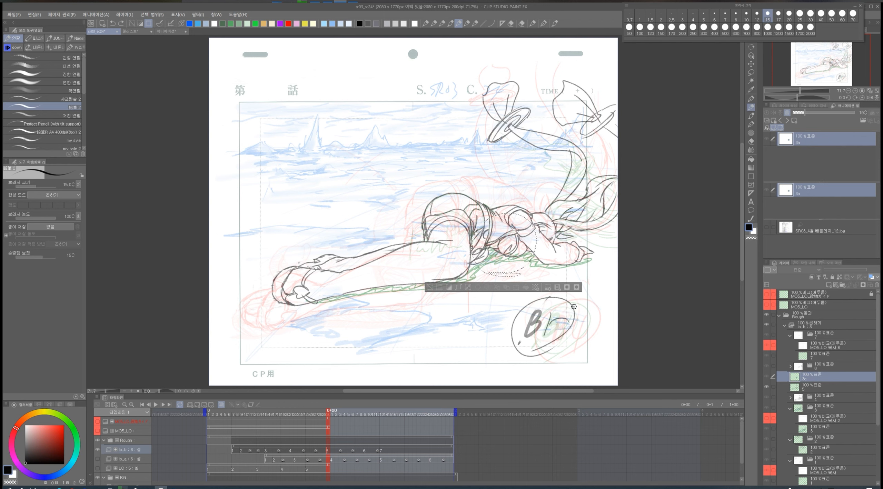
- Try grouping cel 5's drawing layer into a folder and undo it
{"action": "left_click", "coordinate": [807, 388]}
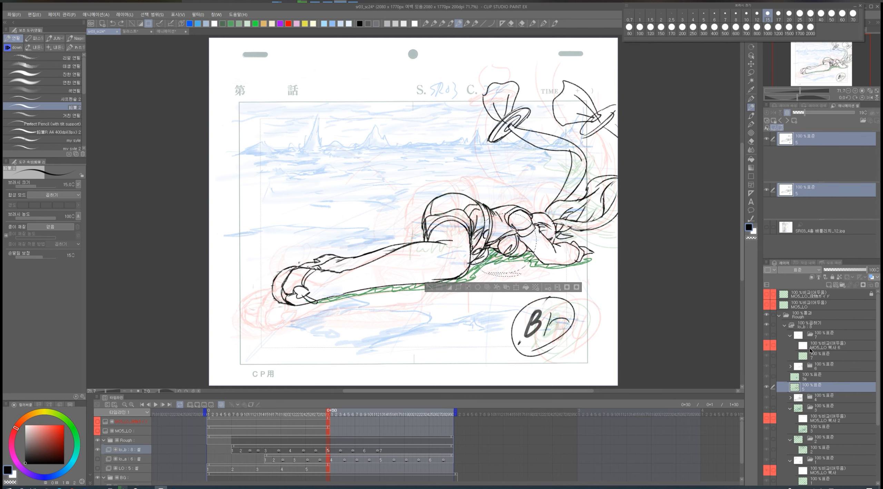
{"action": "key", "text": "ctrl+g"}
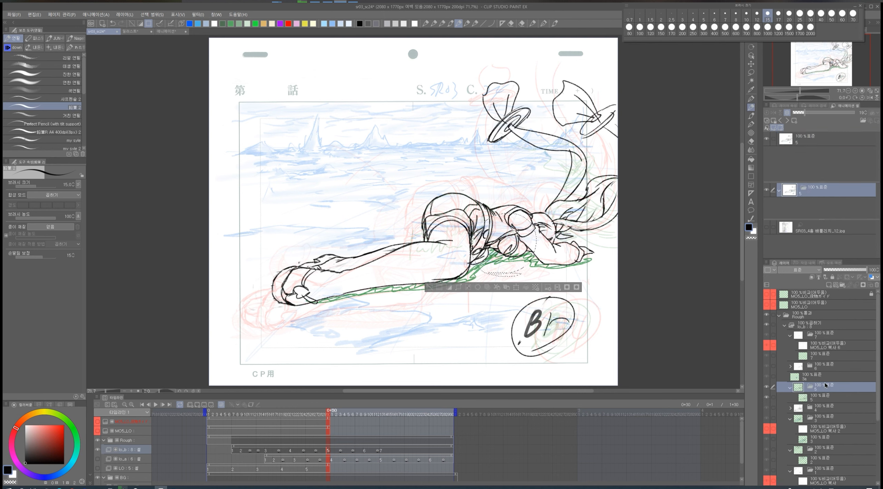
{"action": "key", "text": "ctrl+z"}
- Create a folder containing cel 5's drawing layer and move the pasted layer 5a into it
{"action": "right_click", "coordinate": [810, 385]}
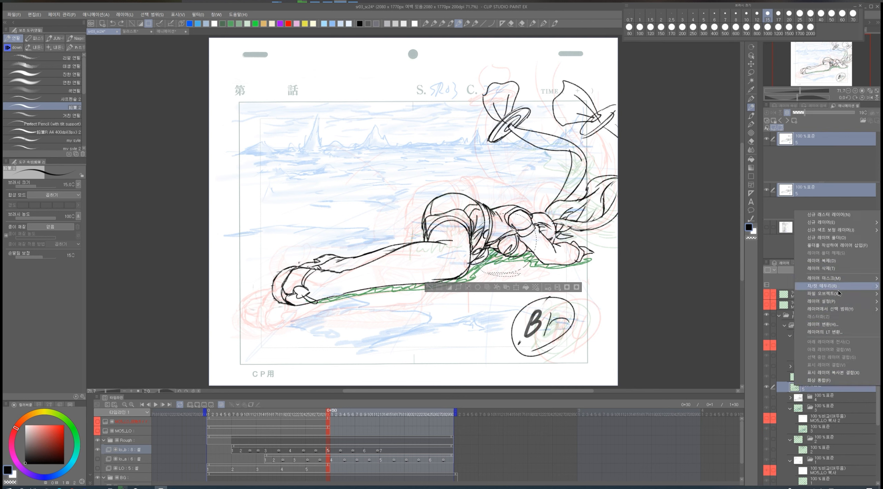
{"action": "left_click", "coordinate": [828, 245]}
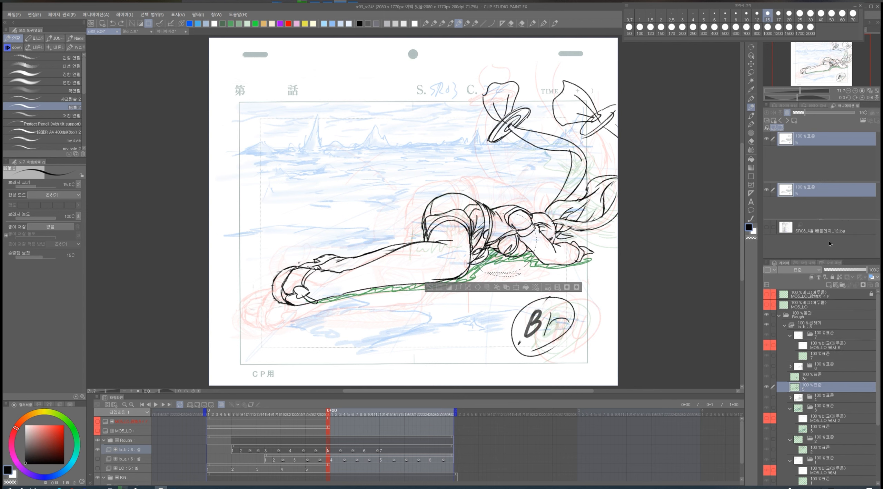
{"action": "left_click_drag", "start_coordinate": [818, 380], "coordinate": [814, 394]}
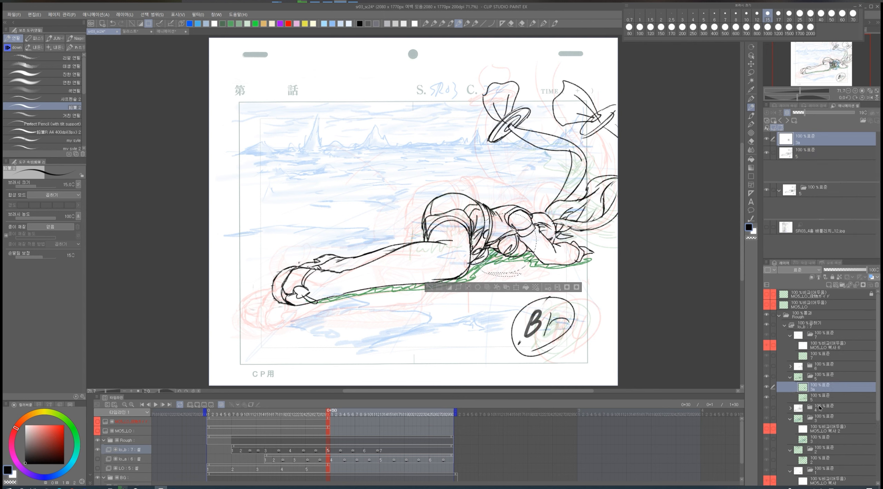
- Merge layer 5a into cel 5's drawing layer, move the result out of its folder and delete the empty folder
{"action": "left_click", "coordinate": [862, 284]}
{"action": "mouse_move", "coordinate": [817, 390]}
{"action": "left_mouse_down"}
{"action": "mouse_move", "coordinate": [816, 373]}
{"action": "mouse_move", "coordinate": [818, 381]}
{"action": "left_mouse_up"}
{"action": "left_click", "coordinate": [817, 386]}
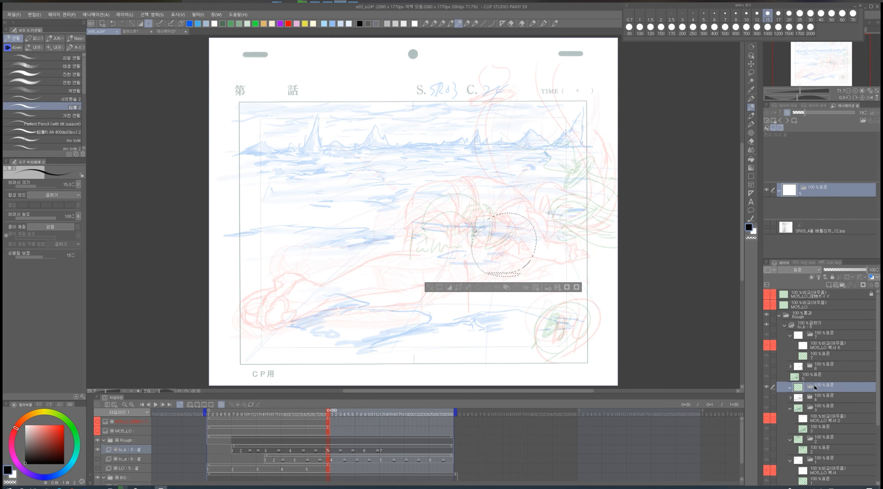
{"action": "key", "text": "Delete"}
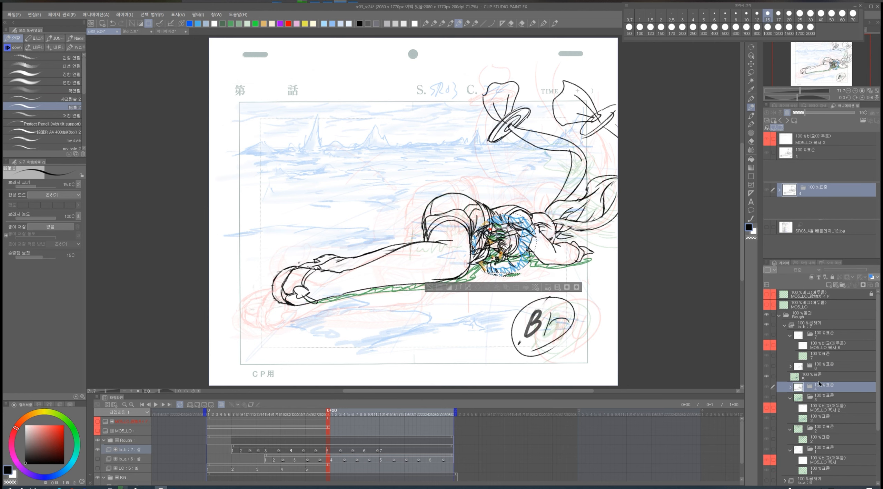
{"action": "left_click", "coordinate": [793, 374]}
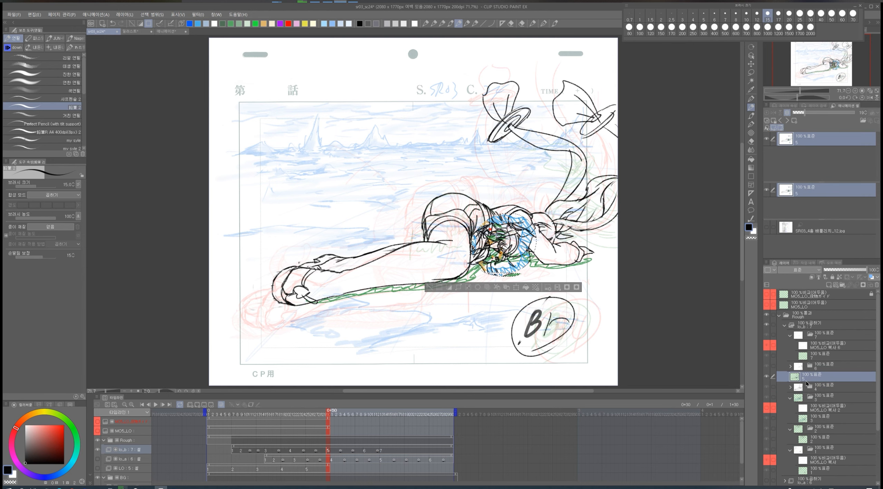
- Undo the merging and folder changes made to cel 5
{"action": "key", "text": "ctrl+z"}
{"action": "key", "text": "ctrl+z"}
{"action": "key", "text": "ctrl+z"}
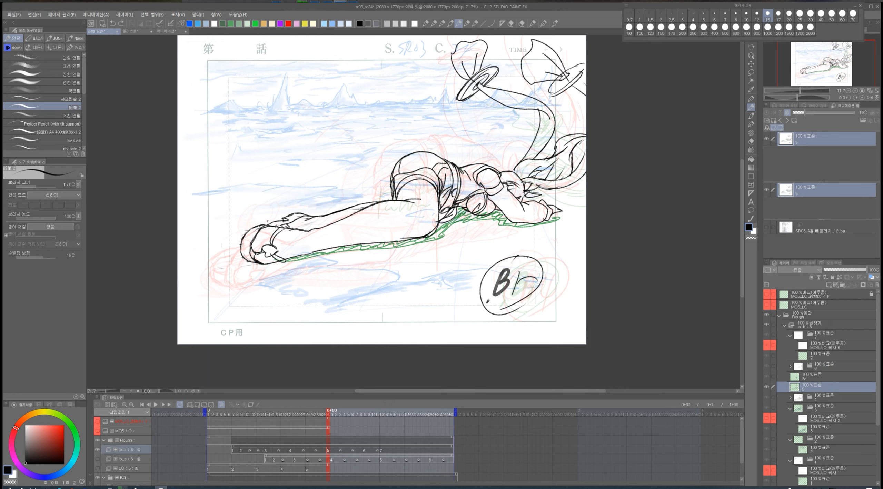
- Sketch a stacked box diagram in black over the background on cel 5, above the character's legs
{"action": "mouse_move", "coordinate": [287, 101]}
{"action": "left_mouse_down"}
{"action": "mouse_move", "coordinate": [287, 131]}
{"action": "mouse_move", "coordinate": [333, 103]}
{"action": "mouse_move", "coordinate": [332, 127]}
{"action": "mouse_move", "coordinate": [285, 136]}
{"action": "mouse_move", "coordinate": [287, 98]}
{"action": "mouse_move", "coordinate": [331, 117]}
{"action": "mouse_move", "coordinate": [282, 136]}
{"action": "mouse_move", "coordinate": [331, 101]}
{"action": "mouse_move", "coordinate": [294, 137]}
{"action": "mouse_move", "coordinate": [288, 105]}
{"action": "mouse_move", "coordinate": [332, 130]}
{"action": "mouse_move", "coordinate": [278, 139]}
{"action": "mouse_move", "coordinate": [288, 151]}
{"action": "mouse_move", "coordinate": [333, 148]}
{"action": "mouse_move", "coordinate": [327, 154]}
{"action": "left_mouse_up"}
{"action": "left_click_drag", "start_coordinate": [296, 156], "coordinate": [340, 157]}
{"action": "left_click_drag", "start_coordinate": [334, 108], "coordinate": [334, 156]}
{"action": "mouse_move", "coordinate": [333, 140]}
{"action": "left_mouse_down"}
{"action": "mouse_move", "coordinate": [299, 153]}
{"action": "mouse_move", "coordinate": [283, 132]}
{"action": "left_mouse_up"}
- Handwrite a short label above the box sketch and undo it
{"action": "left_click_drag", "start_coordinate": [319, 67], "coordinate": [319, 77]}
{"action": "left_click_drag", "start_coordinate": [314, 74], "coordinate": [326, 74]}
{"action": "left_click_drag", "start_coordinate": [327, 72], "coordinate": [332, 71]}
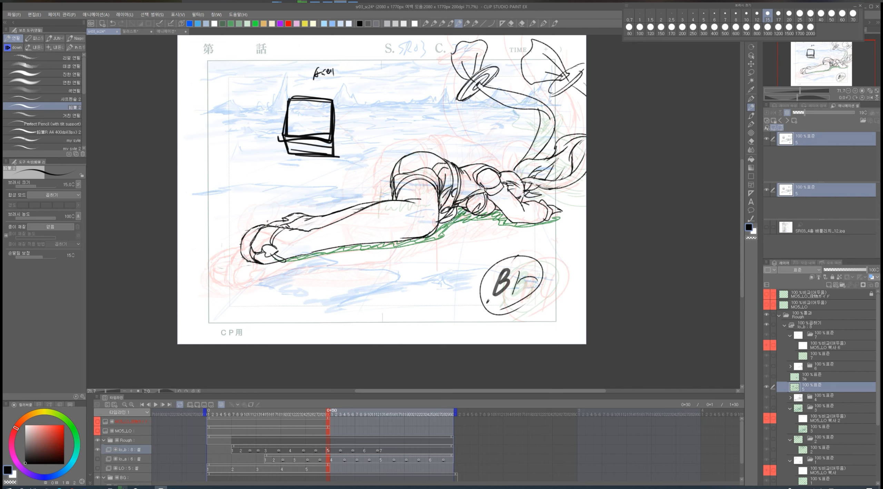
{"action": "key", "text": "ctrl+z"}
{"action": "key", "text": "ctrl+z"}
{"action": "key", "text": "ctrl+z"}
{"action": "key", "text": "ctrl+z"}
{"action": "key", "text": "ctrl+z"}
- Switch to the illustration canvas and add three new layers above 레이어 1 복사
{"action": "left_click", "coordinate": [167, 32]}
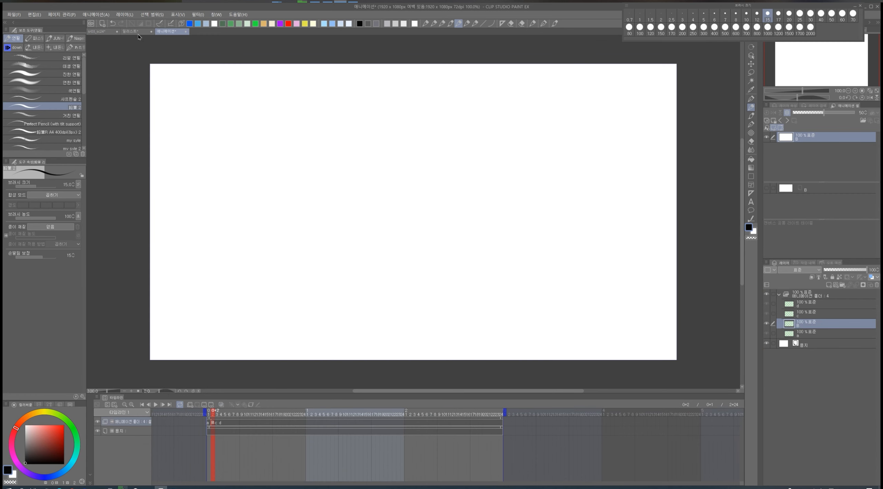
{"action": "left_click", "coordinate": [131, 31]}
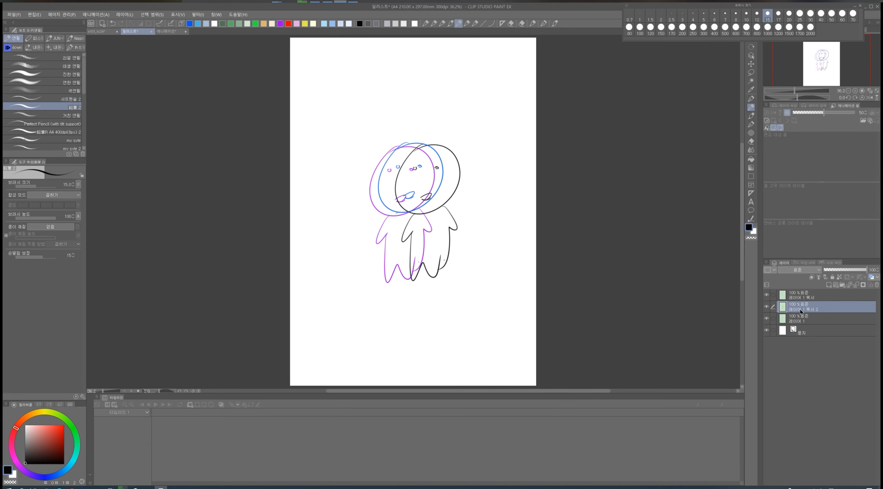
{"action": "left_click", "coordinate": [799, 296]}
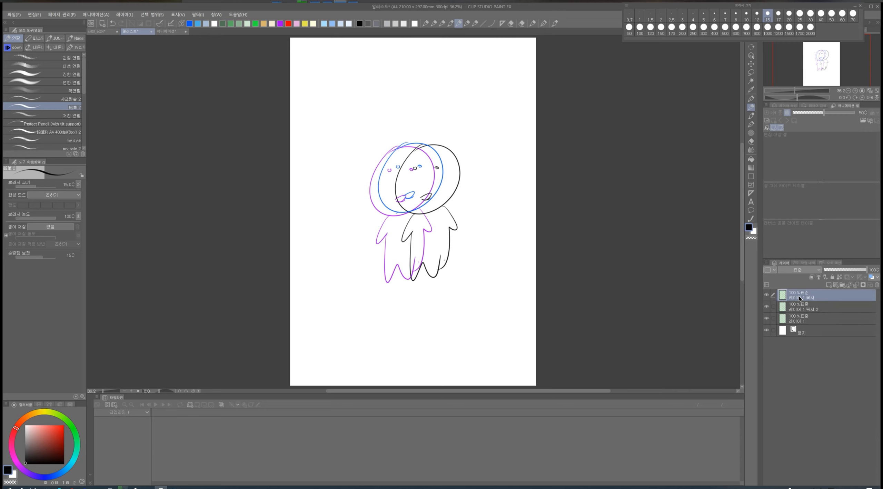
{"action": "key", "text": "ctrl+shift+n"}
{"action": "key", "text": "ctrl+shift+n"}
{"action": "key", "text": "ctrl+shift+n"}
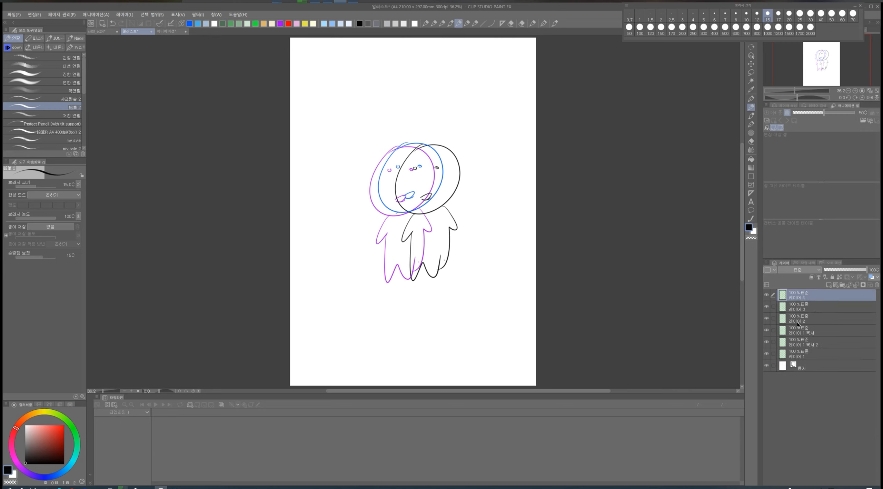
- Handwrite a circled PSD note and a branching layer diagram beside the figures on 레이어 2, and select 레이어 4
{"action": "left_click", "coordinate": [800, 322]}
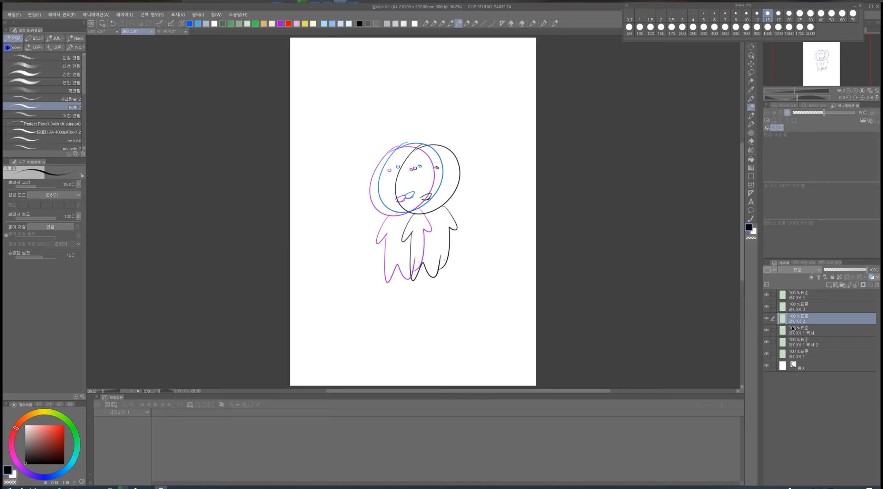
{"action": "left_click_drag", "start_coordinate": [492, 192], "coordinate": [492, 208]}
{"action": "left_click", "coordinate": [496, 197]}
{"action": "left_click_drag", "start_coordinate": [491, 192], "coordinate": [502, 216]}
{"action": "mouse_move", "coordinate": [476, 122]}
{"action": "left_mouse_down"}
{"action": "mouse_move", "coordinate": [483, 148]}
{"action": "mouse_move", "coordinate": [474, 177]}
{"action": "left_mouse_up"}
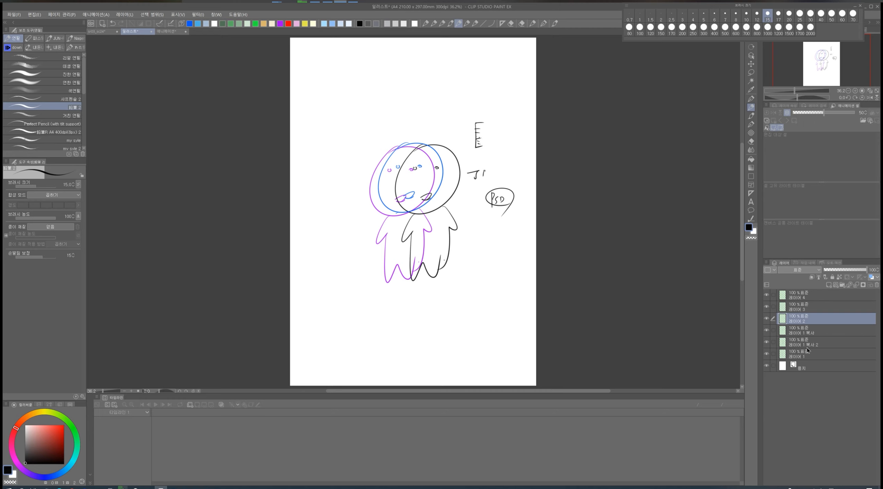
{"action": "left_click", "coordinate": [793, 294]}
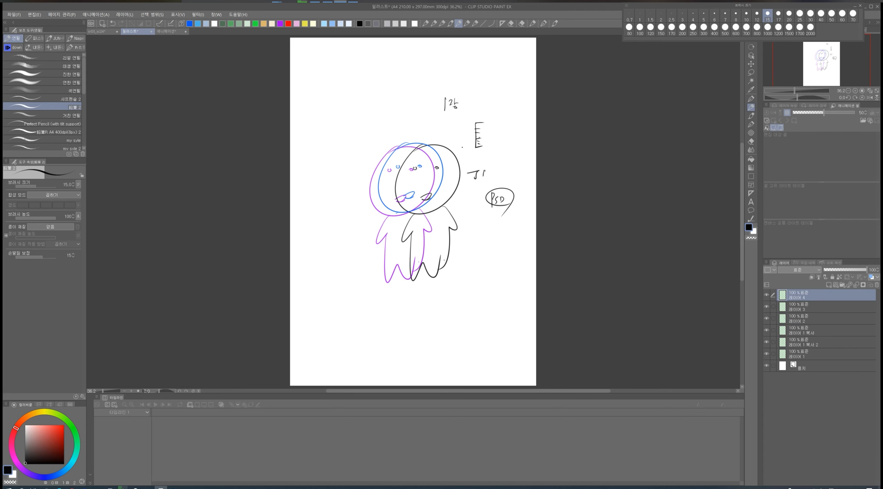
- Switch back to the e03_sc24 scene file
{"action": "left_click", "coordinate": [102, 31]}
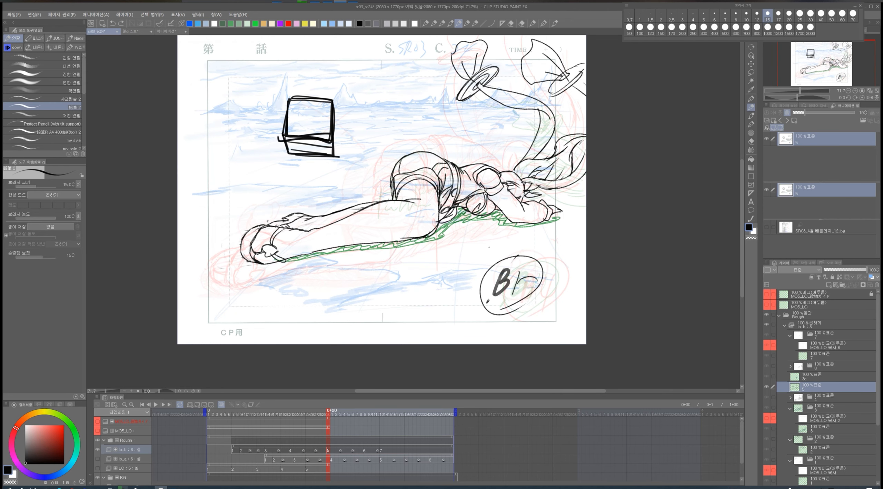
- Add six new raster layers above layer 7 inside cel folder 7
{"action": "left_click", "coordinate": [810, 356]}
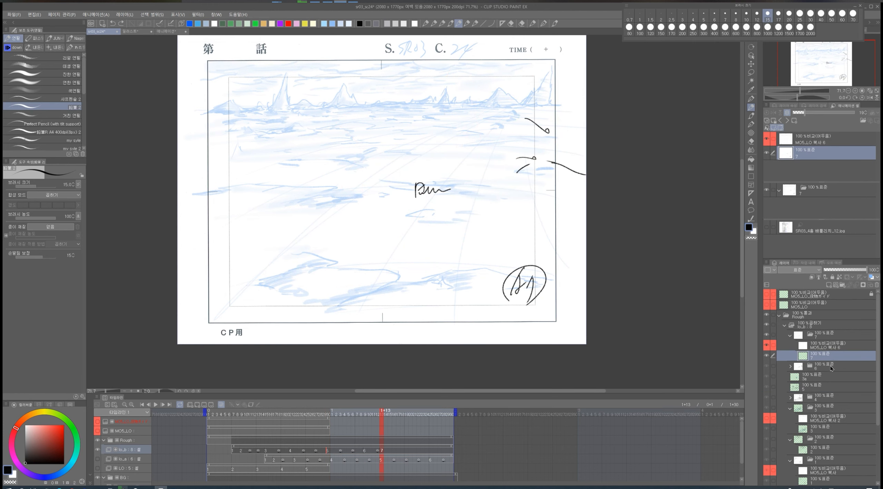
{"action": "scroll", "coordinate": [827, 365], "scroll_direction": "down", "scroll_amount": 2}
{"action": "scroll", "coordinate": [821, 387], "scroll_direction": "down", "scroll_amount": 3}
{"action": "scroll", "coordinate": [805, 319], "scroll_direction": "up", "scroll_amount": 2}
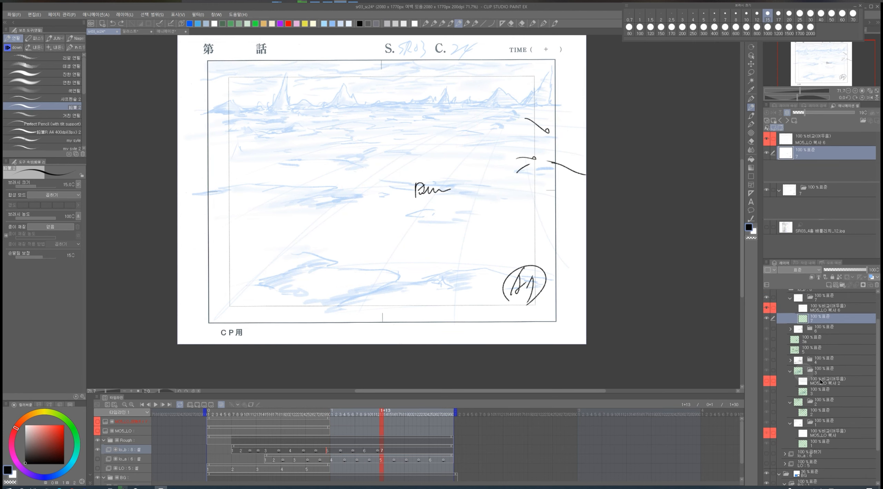
{"action": "key", "text": "ctrl+shift+n"}
{"action": "key", "text": "ctrl+shift+n"}
{"action": "key", "text": "ctrl+shift+n"}
{"action": "key", "text": "ctrl+shift+n"}
{"action": "key", "text": "ctrl+shift+n"}
{"action": "key", "text": "ctrl+shift+n"}
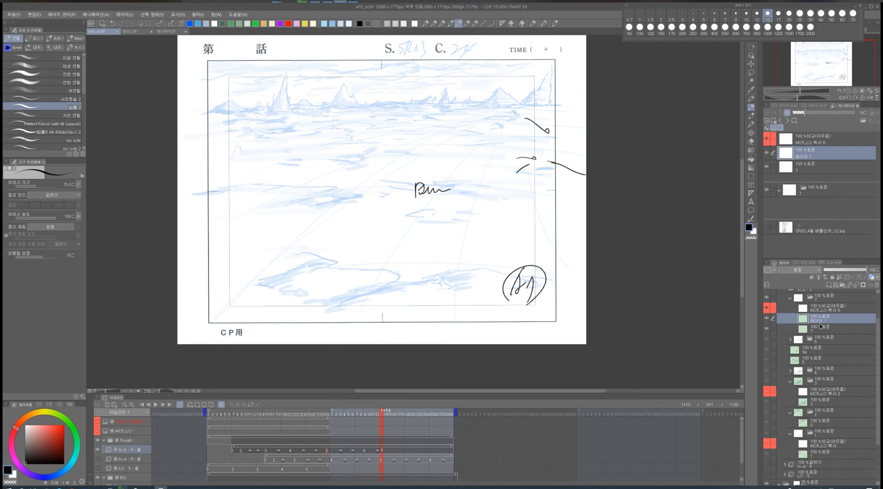
- Draw short black test strokes on the new layers and a pink wavy line across the page on 레이어 2
{"action": "left_click_drag", "start_coordinate": [522, 221], "coordinate": [521, 219]}
{"action": "left_click_drag", "start_coordinate": [529, 252], "coordinate": [539, 251]}
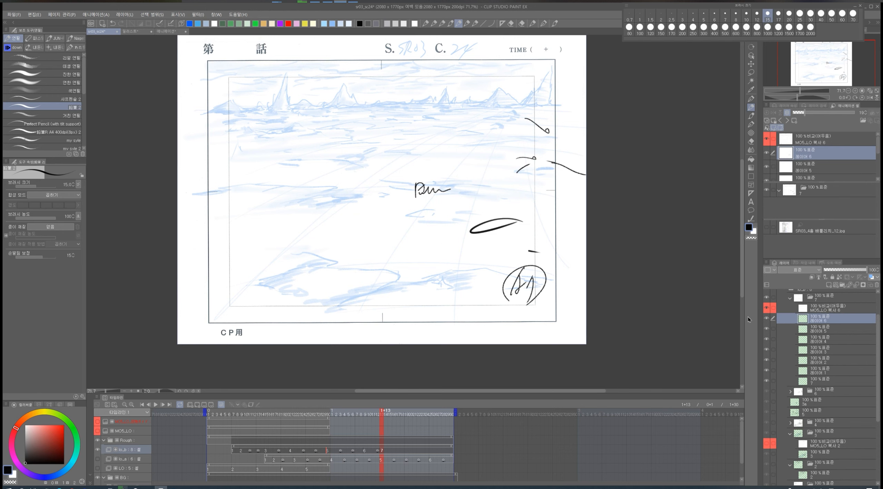
{"action": "key", "text": "alt+bracketleft"}
{"action": "key", "text": "alt+bracketleft"}
{"action": "left_click_drag", "start_coordinate": [431, 268], "coordinate": [500, 264]}
{"action": "left_click", "coordinate": [296, 23]}
{"action": "left_click_drag", "start_coordinate": [266, 164], "coordinate": [395, 178]}
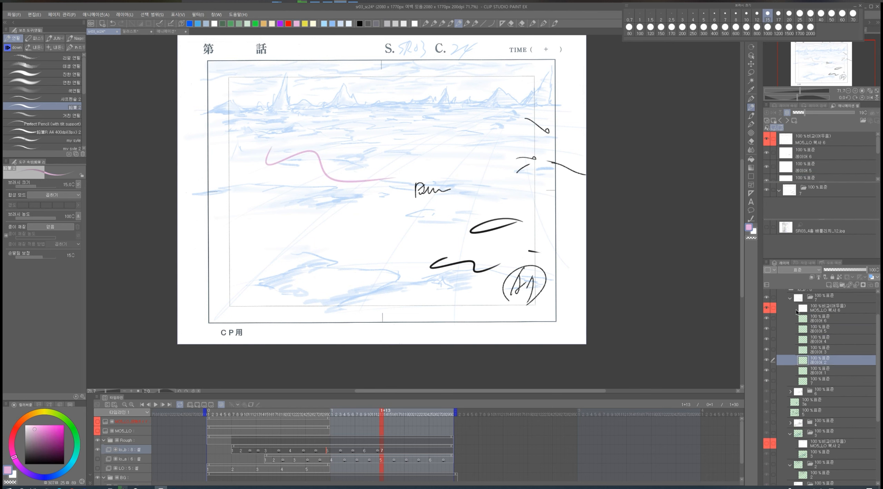
- Add a short pink stroke beside the handwritten note on 레이어 2 and collapse cel folder 7
{"action": "left_click", "coordinate": [790, 298]}
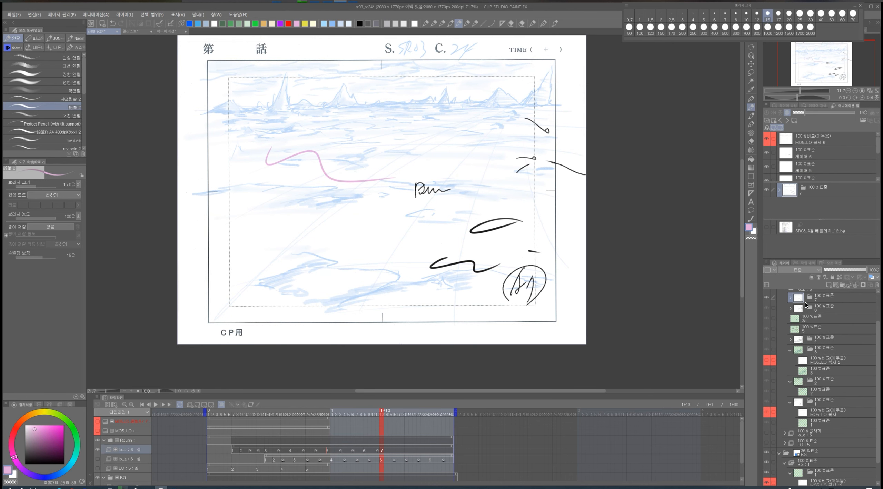
{"action": "left_click", "coordinate": [790, 298]}
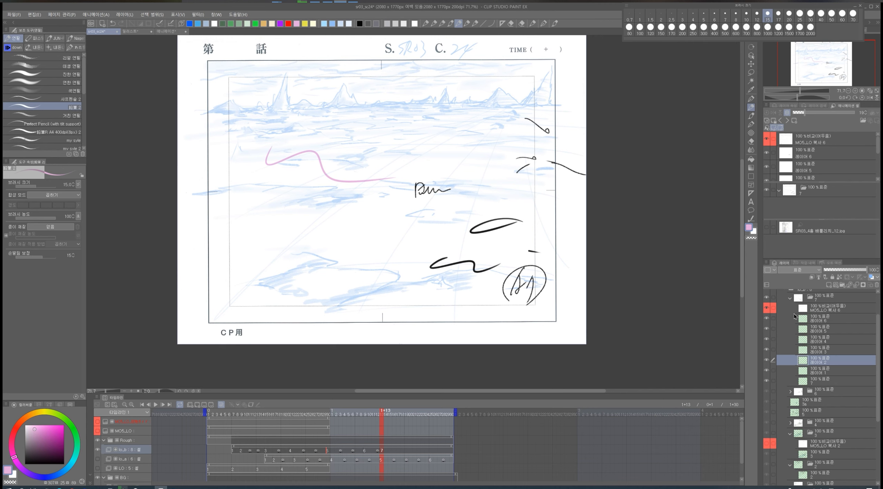
{"action": "left_click_drag", "start_coordinate": [456, 191], "coordinate": [475, 189]}
{"action": "left_click", "coordinate": [790, 299]}
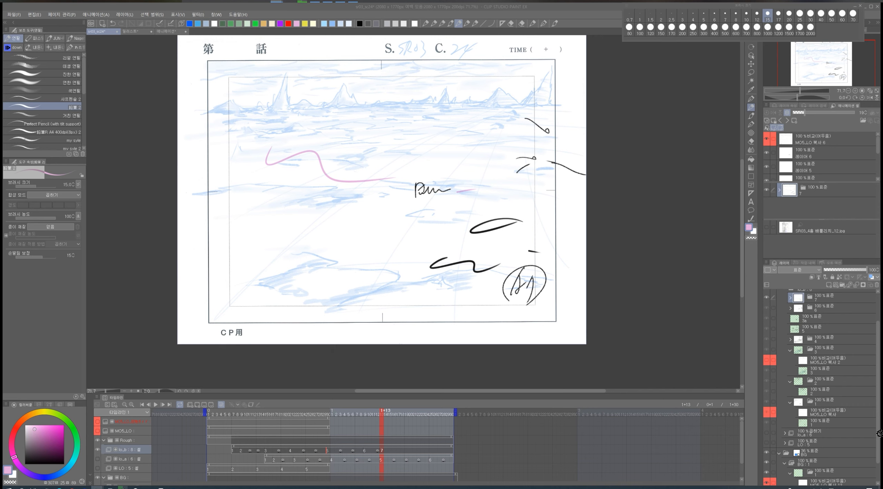
- Place the flame image file inside cel folder 3 above layer 3 and enlarge it to cover most of the page
{"action": "left_click_drag", "start_coordinate": [364, 487], "coordinate": [849, 370]}
{"action": "left_click_drag", "start_coordinate": [741, 341], "coordinate": [826, 367]}
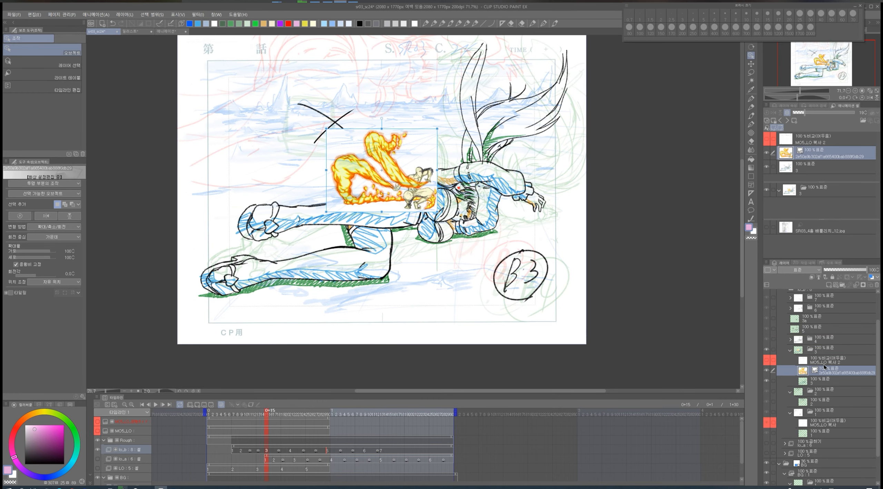
{"action": "left_click_drag", "start_coordinate": [326, 170], "coordinate": [172, 170]}
{"action": "left_click_drag", "start_coordinate": [438, 170], "coordinate": [575, 170]}
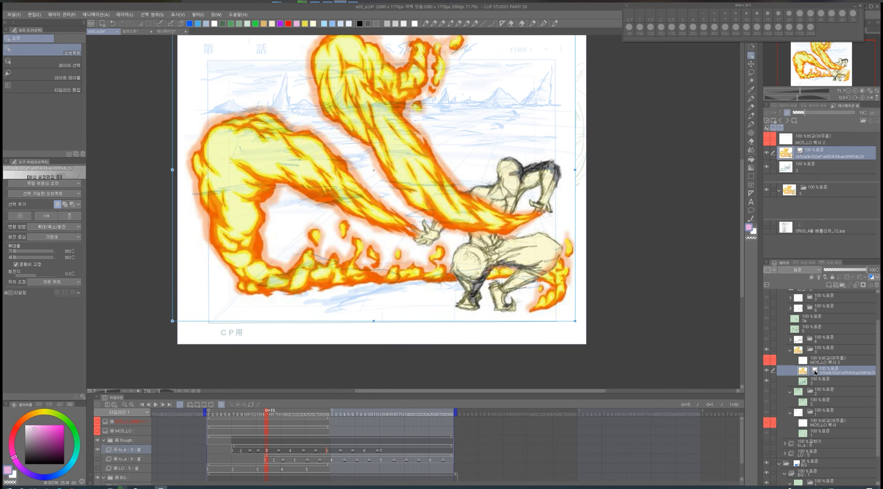
- Try masking out an oval area in the middle of the placed flame image, undo the mask and deselect
{"action": "left_click_drag", "start_coordinate": [579, 164], "coordinate": [572, 167]}
{"action": "key", "text": "p"}
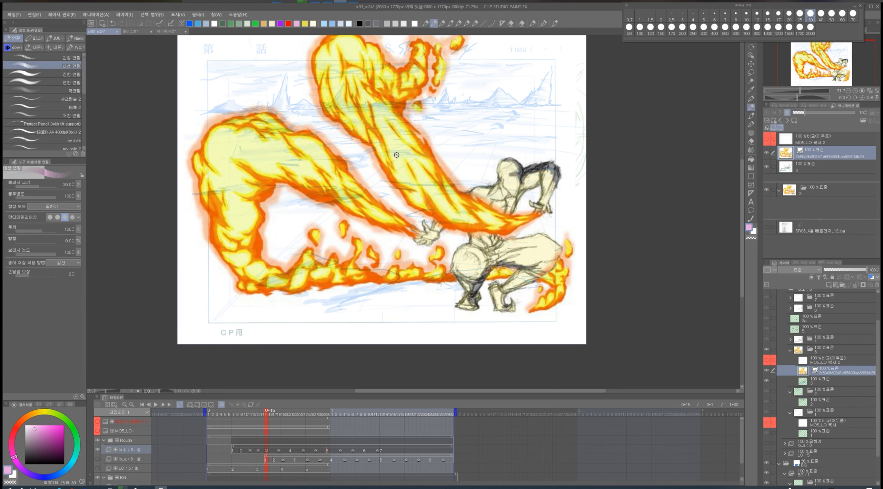
{"action": "key", "text": "m"}
{"action": "mouse_move", "coordinate": [412, 223]}
{"action": "left_mouse_down"}
{"action": "mouse_move", "coordinate": [432, 161]}
{"action": "mouse_move", "coordinate": [404, 218]}
{"action": "left_mouse_up"}
{"action": "key", "text": "p"}
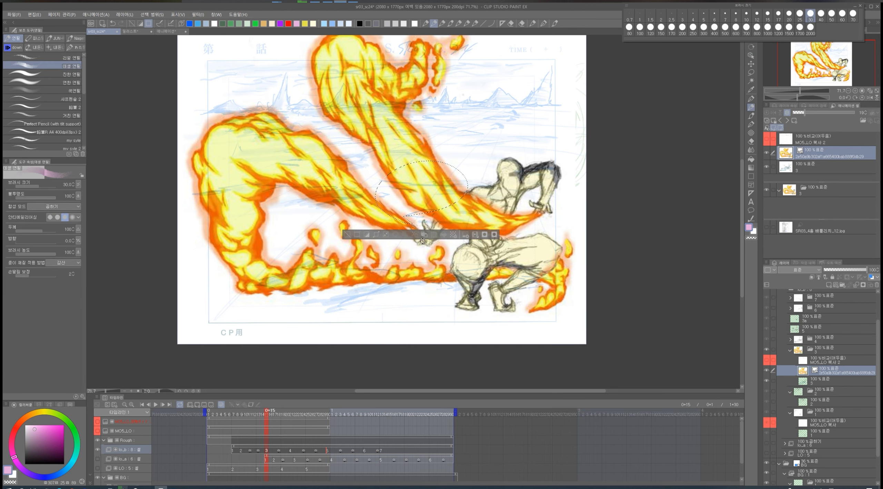
{"action": "left_click", "coordinate": [493, 236]}
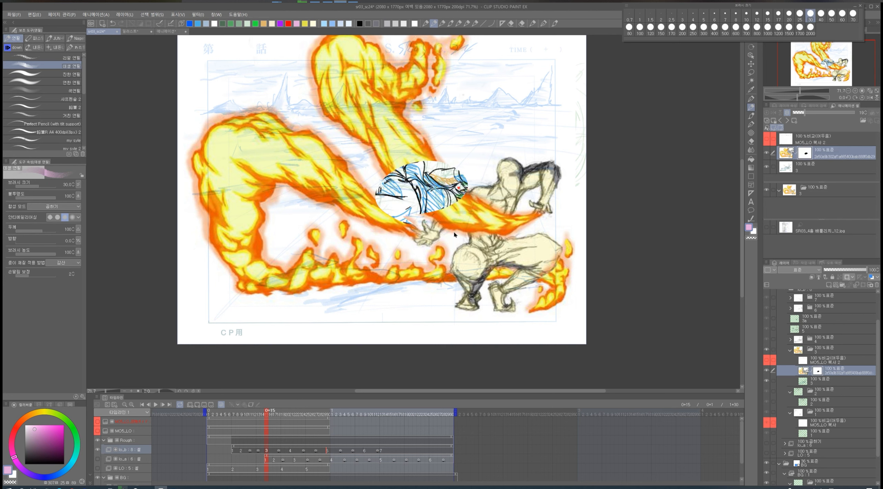
{"action": "key", "text": "ctrl+z"}
{"action": "key", "text": "ctrl+d"}
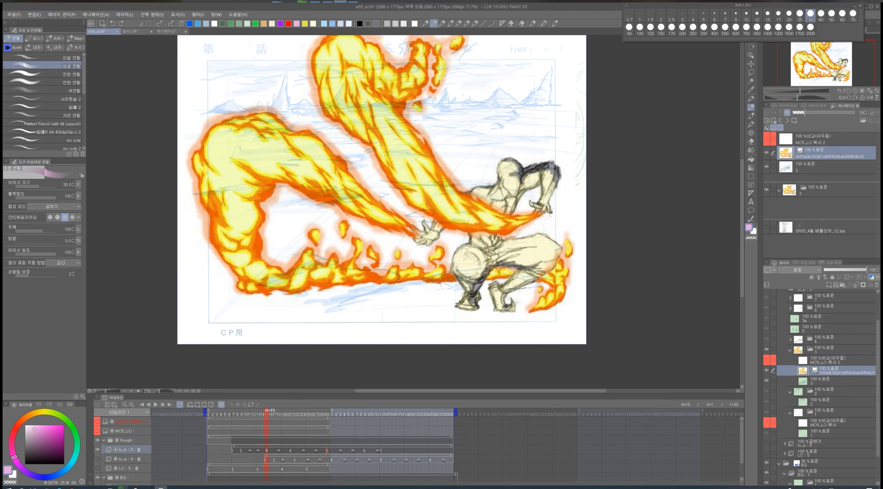
- Open the placed flame image's source file and scribble a pink stroke above the crouching figure
{"action": "double_click", "coordinate": [464, 212]}
{"action": "mouse_move", "coordinate": [444, 206]}
{"action": "left_mouse_down"}
{"action": "mouse_move", "coordinate": [455, 221]}
{"action": "mouse_move", "coordinate": [459, 186]}
{"action": "mouse_move", "coordinate": [443, 221]}
{"action": "left_mouse_up"}
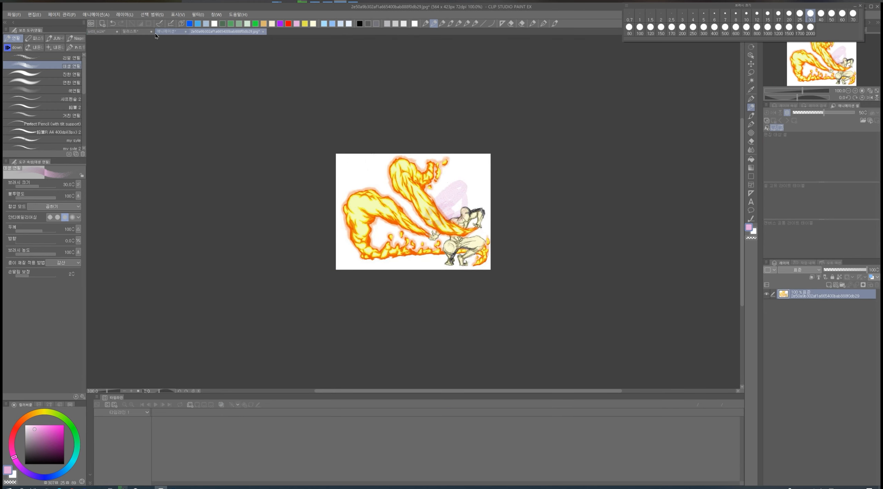
- Switch to the illustration canvas, place the flame image above 레이어 3 and move it over the figures' faces
{"action": "left_click", "coordinate": [137, 31]}
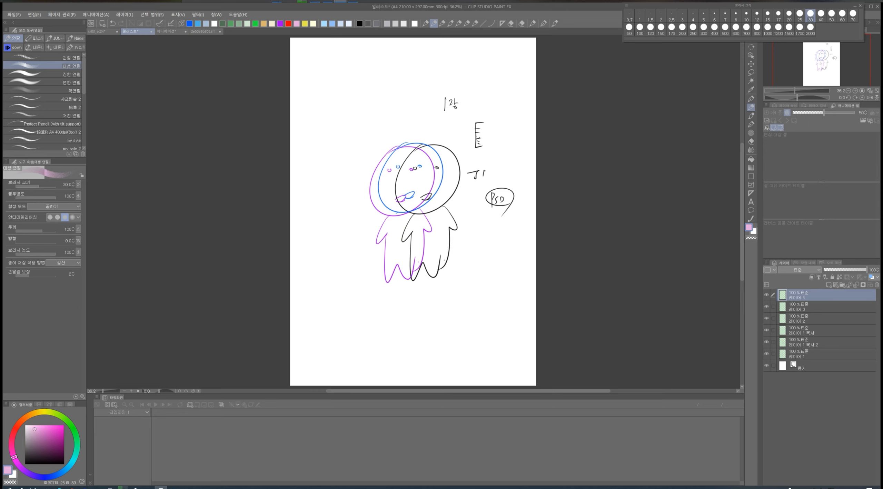
{"action": "mouse_move", "coordinate": [841, 488]}
{"action": "left_mouse_down"}
{"action": "mouse_move", "coordinate": [858, 397]}
{"action": "mouse_move", "coordinate": [805, 301]}
{"action": "mouse_move", "coordinate": [802, 309]}
{"action": "left_mouse_up"}
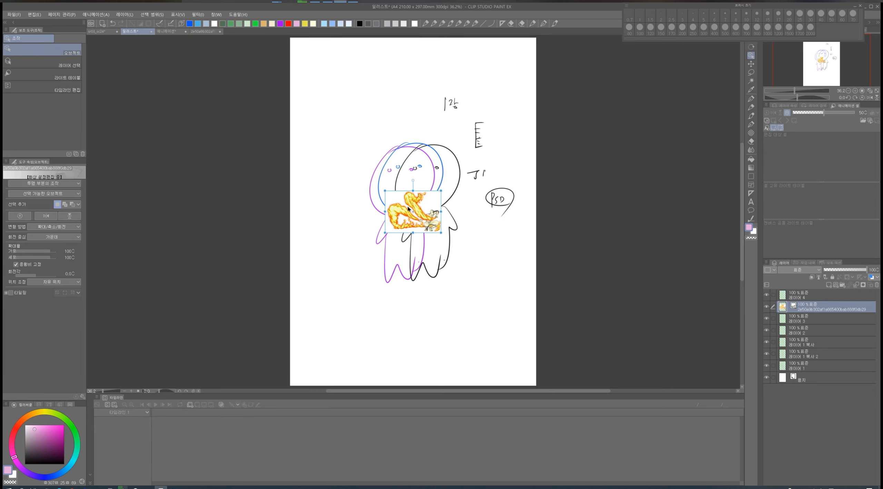
{"action": "left_click_drag", "start_coordinate": [408, 208], "coordinate": [388, 168]}
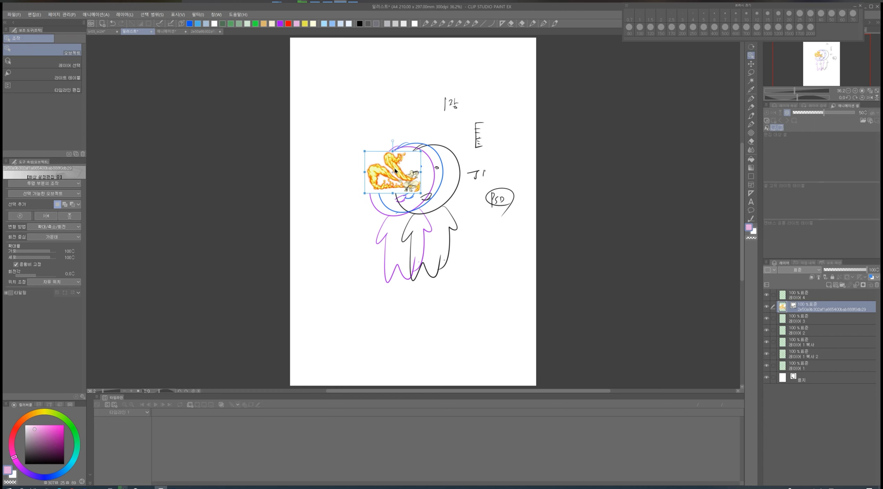
{"action": "right_click", "coordinate": [806, 310]}
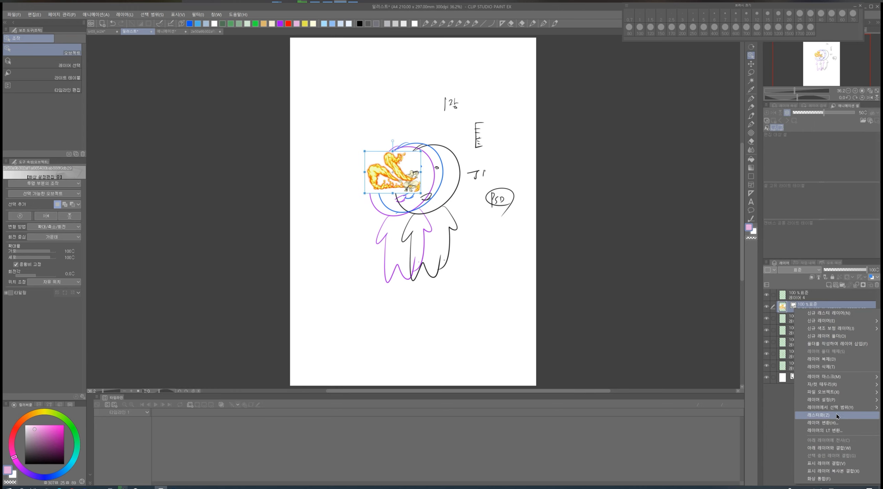
- Start a new 1920 x 1080 px, 72 dpi animation canvas and draw a simple pink figure on cel 1
{"action": "left_click", "coordinate": [101, 24]}
{"action": "left_click", "coordinate": [561, 22]}
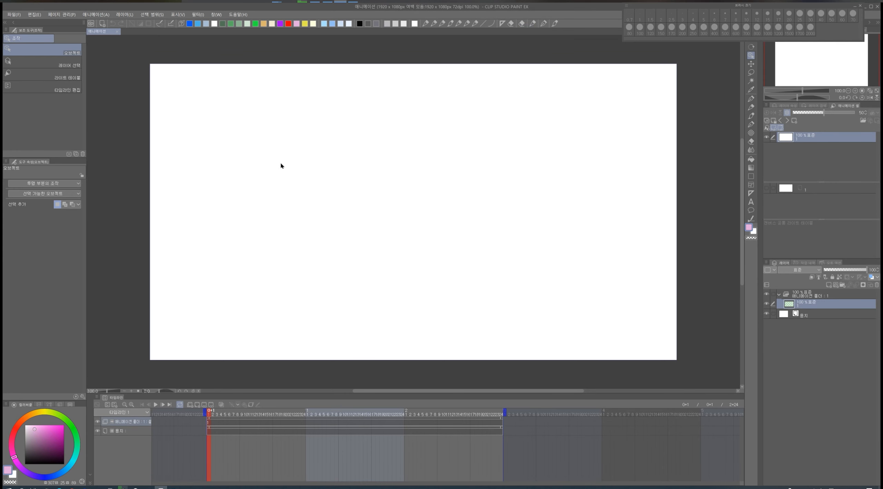
{"action": "left_click", "coordinate": [466, 24]}
{"action": "mouse_move", "coordinate": [293, 148]}
{"action": "left_mouse_down"}
{"action": "mouse_move", "coordinate": [326, 205]}
{"action": "mouse_move", "coordinate": [283, 156]}
{"action": "left_mouse_up"}
{"action": "left_click_drag", "start_coordinate": [292, 174], "coordinate": [310, 177]}
{"action": "mouse_move", "coordinate": [281, 226]}
{"action": "left_mouse_down"}
{"action": "mouse_move", "coordinate": [271, 293]}
{"action": "mouse_move", "coordinate": [320, 213]}
{"action": "left_mouse_up"}
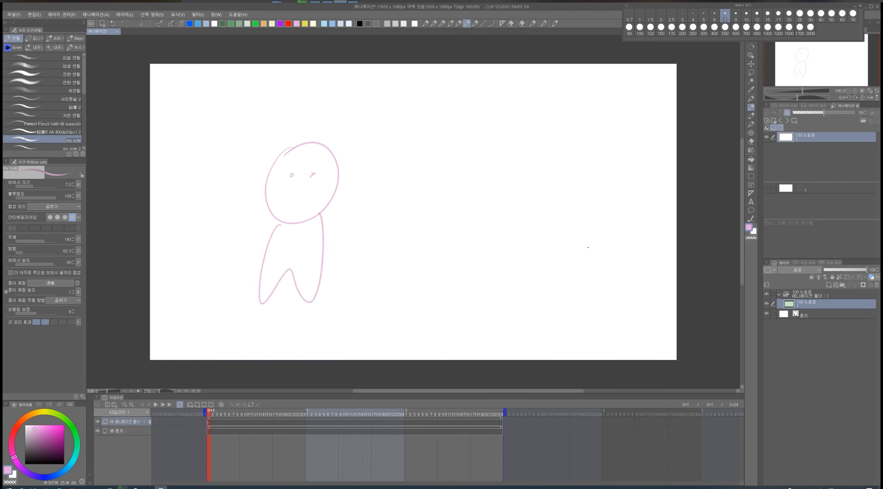
- Create animation cel 2 and draw a dark grey figure beside the first one
{"action": "key", "text": "alt+n"}
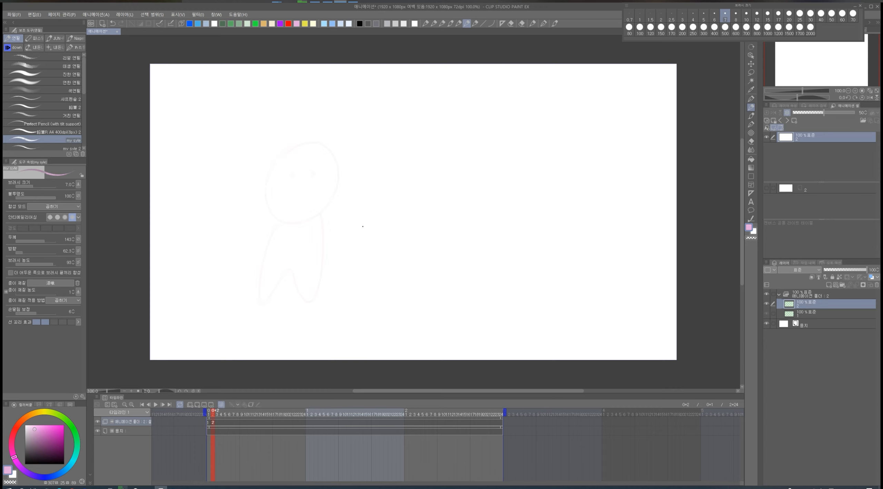
{"action": "left_click", "coordinate": [368, 24]}
{"action": "mouse_move", "coordinate": [364, 144]}
{"action": "left_mouse_down"}
{"action": "mouse_move", "coordinate": [402, 197]}
{"action": "mouse_move", "coordinate": [350, 161]}
{"action": "left_mouse_up"}
{"action": "mouse_move", "coordinate": [363, 206]}
{"action": "left_mouse_down"}
{"action": "mouse_move", "coordinate": [366, 260]}
{"action": "mouse_move", "coordinate": [395, 202]}
{"action": "left_mouse_up"}
{"action": "left_click_drag", "start_coordinate": [373, 171], "coordinate": [373, 175]}
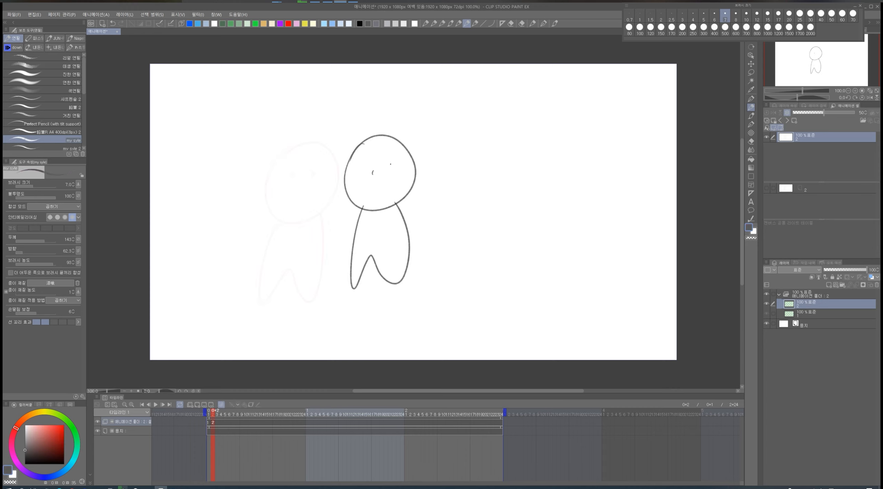
- Create animation cel 3 and draw a round head with two eyes to the right of the second figure
{"action": "key", "text": "alt+n"}
{"action": "left_click_drag", "start_coordinate": [478, 131], "coordinate": [487, 129]}
{"action": "left_click_drag", "start_coordinate": [478, 154], "coordinate": [496, 162]}
- Set the onion skin to display 3 previous and 3 next cels
{"action": "left_click", "coordinate": [100, 14]}
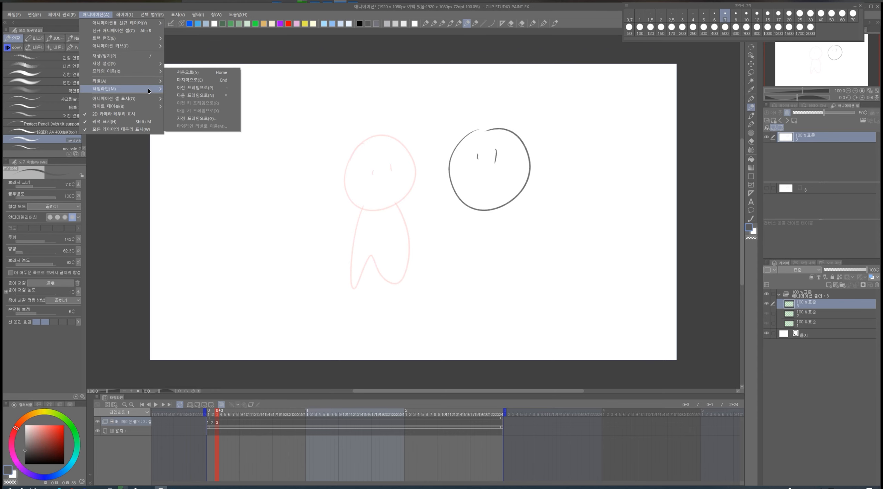
{"action": "mouse_move", "coordinate": [148, 88]}
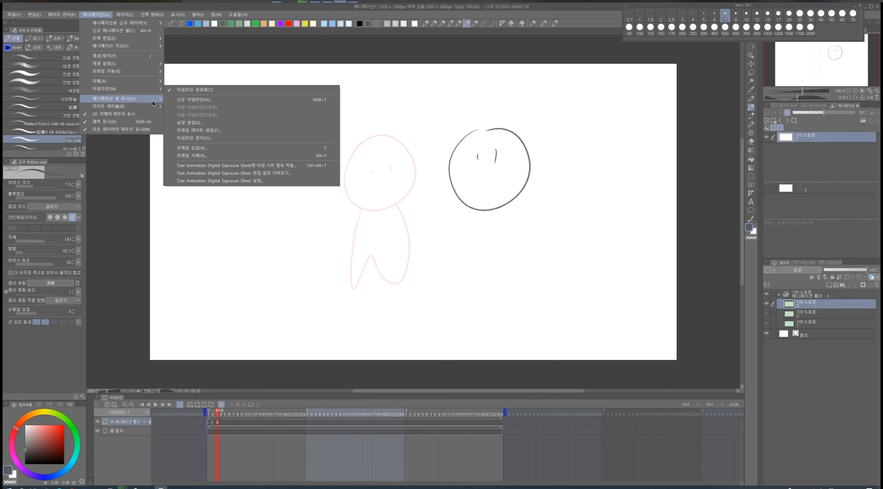
{"action": "left_click", "coordinate": [193, 116]}
{"action": "key", "text": "Tab"}
{"action": "type", "text": "3"}
{"action": "key", "text": "Tab"}
{"action": "type", "text": "3"}
{"action": "key", "text": "Return"}
- Draw the body under the third figure's head on cel 3 and flip between cels 2 and 3
{"action": "mouse_move", "coordinate": [474, 207]}
{"action": "left_mouse_down"}
{"action": "mouse_move", "coordinate": [484, 250]}
{"action": "mouse_move", "coordinate": [505, 201]}
{"action": "left_mouse_up"}
{"action": "left_click", "coordinate": [805, 314]}
{"action": "left_click", "coordinate": [804, 304]}
- Delete cel 2 from the animation folder, select cel 1 and undo the deletion
{"action": "left_click", "coordinate": [798, 314]}
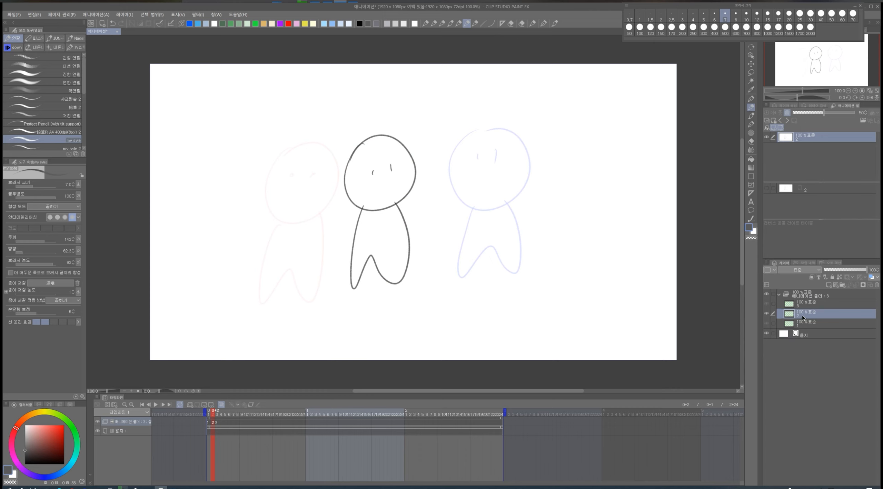
{"action": "left_click", "coordinate": [877, 285]}
{"action": "left_click", "coordinate": [803, 314]}
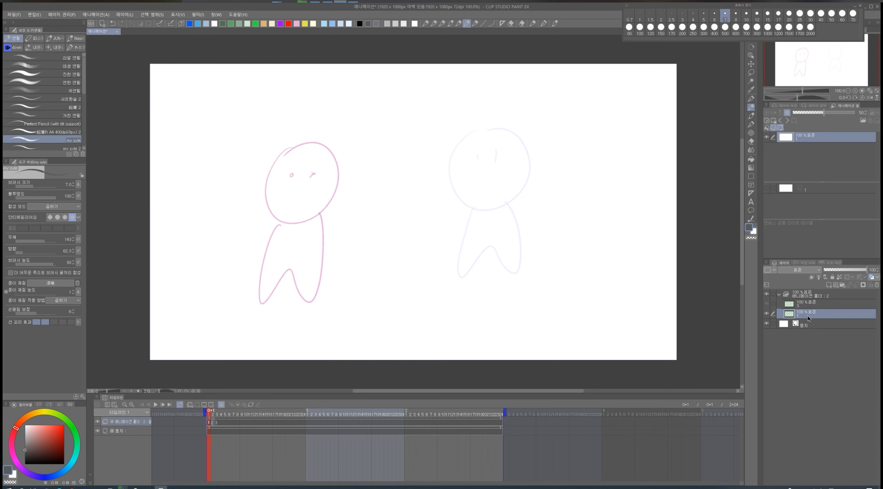
{"action": "key", "text": "ctrl+z"}
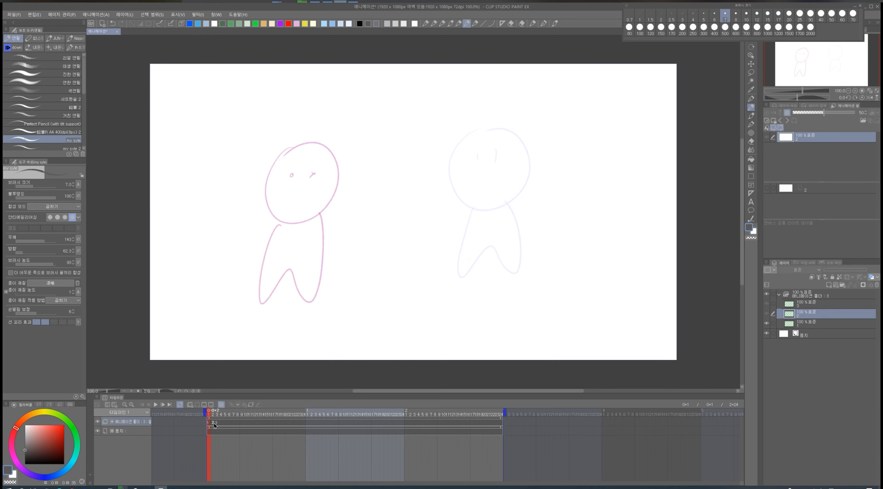
- Add layer 4 above cel 3 in the animation folder and assign it as cel 4 to frame 4
{"action": "left_click", "coordinate": [217, 423]}
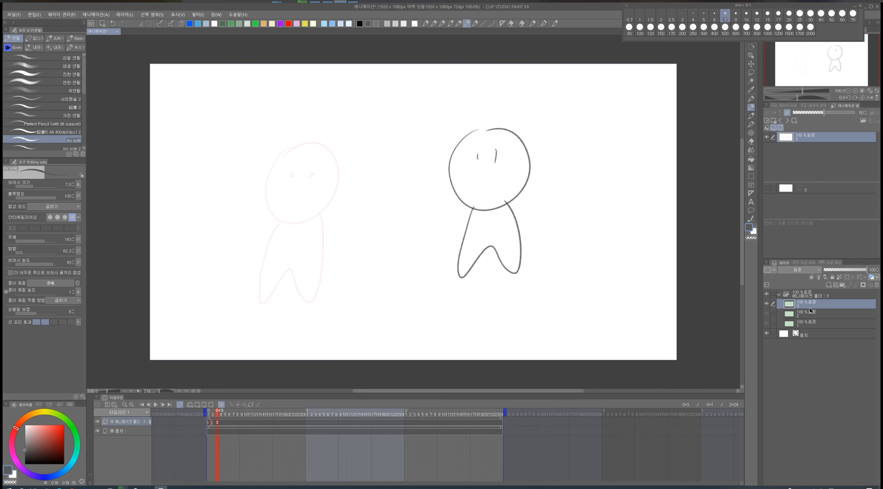
{"action": "key", "text": "ctrl+shift+n"}
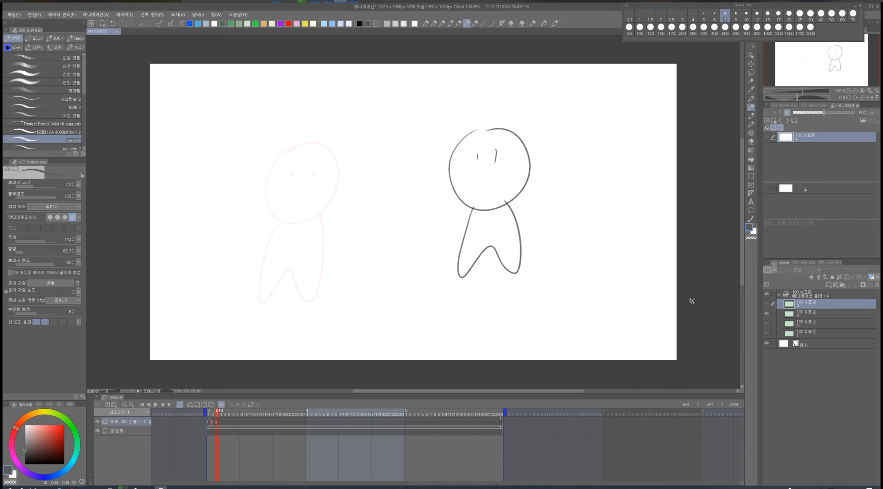
{"action": "left_click", "coordinate": [221, 427]}
{"action": "right_click", "coordinate": [221, 427]}
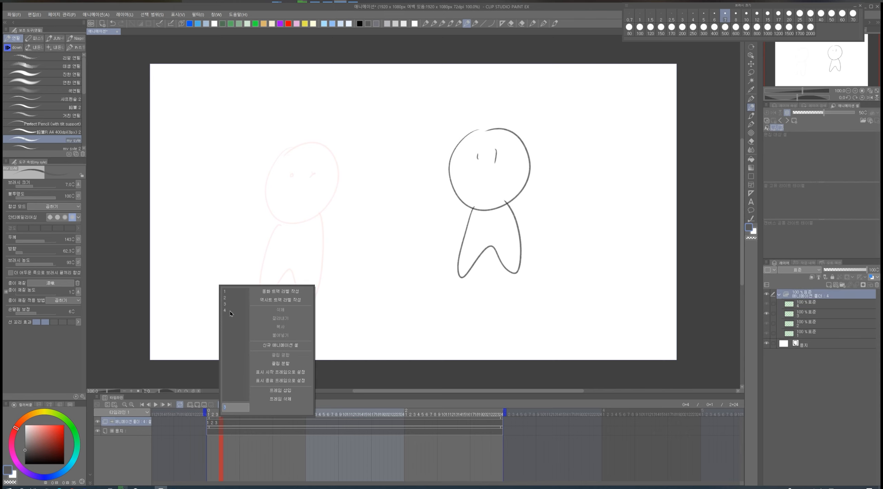
{"action": "left_click", "coordinate": [312, 313]}
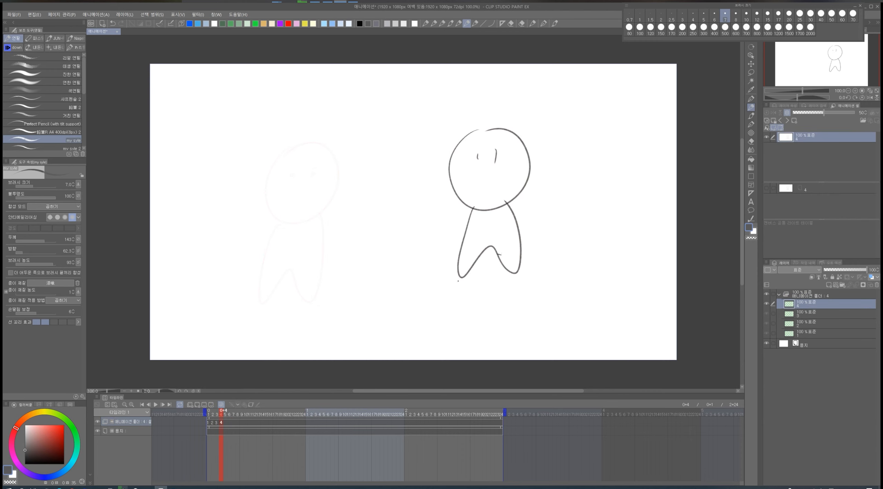
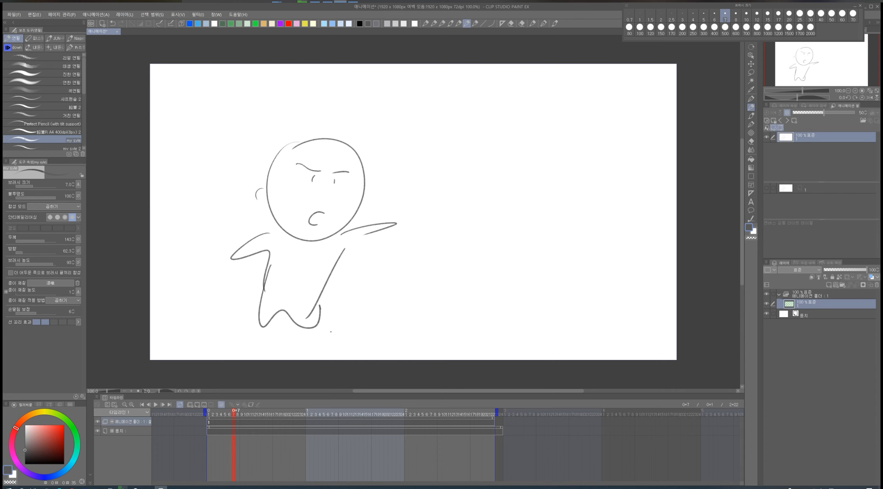
- Draw an angry figure with outstretched arms on cel 2 at frame 7, to the right of the first figure
{"action": "mouse_move", "coordinate": [362, 171]}
{"action": "left_mouse_down"}
{"action": "mouse_move", "coordinate": [387, 245]}
{"action": "mouse_move", "coordinate": [355, 265]}
{"action": "left_mouse_up"}
{"action": "left_click_drag", "start_coordinate": [341, 208], "coordinate": [364, 226]}
{"action": "mouse_move", "coordinate": [403, 206]}
{"action": "left_mouse_down"}
{"action": "mouse_move", "coordinate": [387, 220]}
{"action": "mouse_move", "coordinate": [396, 225]}
{"action": "left_mouse_up"}
{"action": "mouse_move", "coordinate": [392, 248]}
{"action": "left_mouse_down"}
{"action": "mouse_move", "coordinate": [366, 266]}
{"action": "mouse_move", "coordinate": [425, 257]}
{"action": "left_mouse_up"}
{"action": "left_click_drag", "start_coordinate": [331, 254], "coordinate": [346, 273]}
{"action": "left_click_drag", "start_coordinate": [423, 258], "coordinate": [401, 297]}
{"action": "mouse_move", "coordinate": [347, 274]}
{"action": "left_mouse_down"}
{"action": "mouse_move", "coordinate": [348, 315]}
{"action": "mouse_move", "coordinate": [393, 304]}
{"action": "left_mouse_up"}
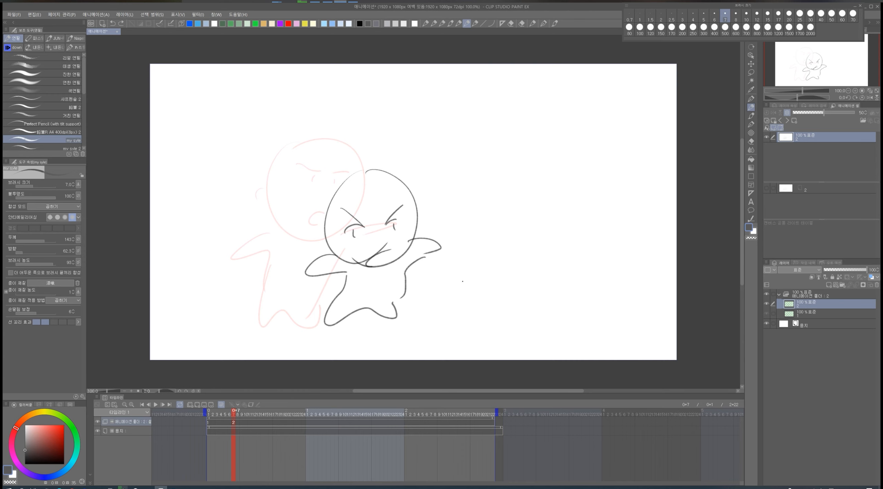
- Create cel 3 at frame 13 and draw the angry figure leaping, up and to the right of the previous pose
{"action": "key", "text": "shift+alt+c"}
{"action": "left_click_drag", "start_coordinate": [459, 96], "coordinate": [526, 103]}
{"action": "mouse_move", "coordinate": [454, 101]}
{"action": "left_mouse_down"}
{"action": "mouse_move", "coordinate": [475, 115]}
{"action": "mouse_move", "coordinate": [463, 123]}
{"action": "left_mouse_up"}
{"action": "left_click_drag", "start_coordinate": [494, 115], "coordinate": [510, 103]}
{"action": "left_click_drag", "start_coordinate": [491, 153], "coordinate": [470, 169]}
{"action": "mouse_move", "coordinate": [490, 155]}
{"action": "left_mouse_down"}
{"action": "mouse_move", "coordinate": [487, 166]}
{"action": "mouse_move", "coordinate": [444, 184]}
{"action": "left_mouse_up"}
{"action": "mouse_move", "coordinate": [496, 182]}
{"action": "left_mouse_down"}
{"action": "mouse_move", "coordinate": [517, 170]}
{"action": "mouse_move", "coordinate": [473, 227]}
{"action": "left_mouse_up"}
{"action": "left_click_drag", "start_coordinate": [446, 192], "coordinate": [427, 241]}
{"action": "mouse_move", "coordinate": [466, 229]}
{"action": "left_mouse_down"}
{"action": "mouse_move", "coordinate": [501, 220]}
{"action": "mouse_move", "coordinate": [409, 284]}
{"action": "left_mouse_up"}
{"action": "left_click_drag", "start_coordinate": [428, 242], "coordinate": [401, 285]}
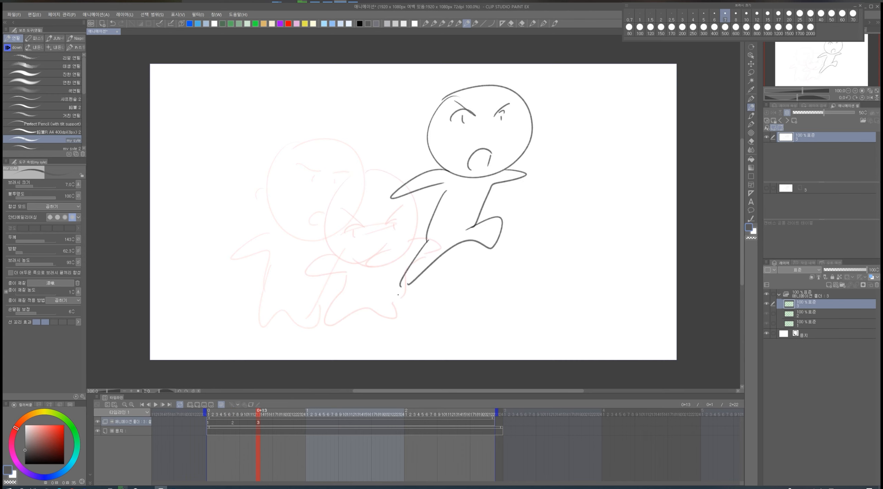
- Create cel 4 at frame 19 and draw an angry figure with raised arms beside the leaping one, plus a long curved line underneath
{"action": "key", "text": "shift+alt+c"}
{"action": "mouse_move", "coordinate": [610, 83]}
{"action": "left_mouse_down"}
{"action": "mouse_move", "coordinate": [657, 152]}
{"action": "mouse_move", "coordinate": [660, 138]}
{"action": "left_mouse_up"}
{"action": "left_click_drag", "start_coordinate": [574, 154], "coordinate": [578, 212]}
{"action": "left_click_drag", "start_coordinate": [627, 169], "coordinate": [618, 228]}
{"action": "mouse_move", "coordinate": [578, 207]}
{"action": "left_mouse_down"}
{"action": "mouse_move", "coordinate": [572, 236]}
{"action": "mouse_move", "coordinate": [606, 252]}
{"action": "left_mouse_up"}
{"action": "left_click_drag", "start_coordinate": [617, 221], "coordinate": [659, 241]}
{"action": "left_click_drag", "start_coordinate": [589, 242], "coordinate": [625, 234]}
{"action": "left_click_drag", "start_coordinate": [594, 116], "coordinate": [609, 131]}
{"action": "left_click_drag", "start_coordinate": [640, 125], "coordinate": [602, 169]}
{"action": "left_click_drag", "start_coordinate": [631, 153], "coordinate": [633, 169]}
{"action": "left_click_drag", "start_coordinate": [343, 332], "coordinate": [623, 284]}
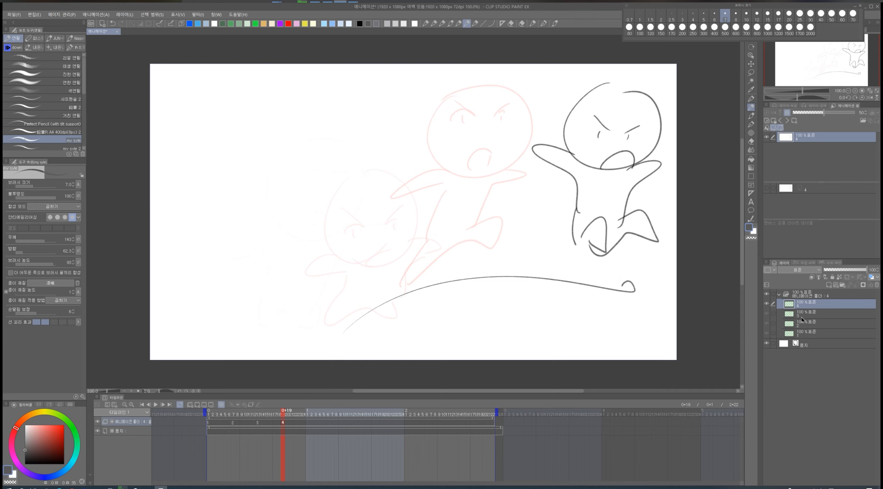
- Compare cels 1 and 4, then lasso the first figure's head on cel 1 and copy it
{"action": "left_click", "coordinate": [216, 431]}
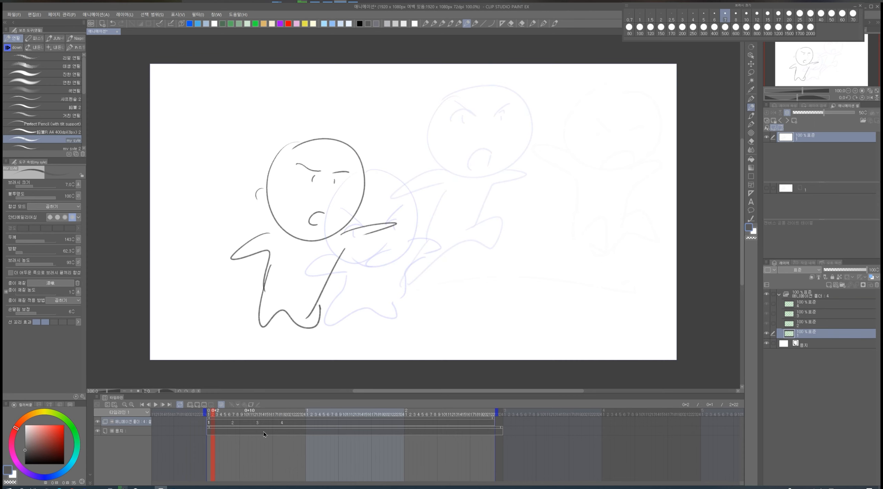
{"action": "left_click", "coordinate": [282, 426]}
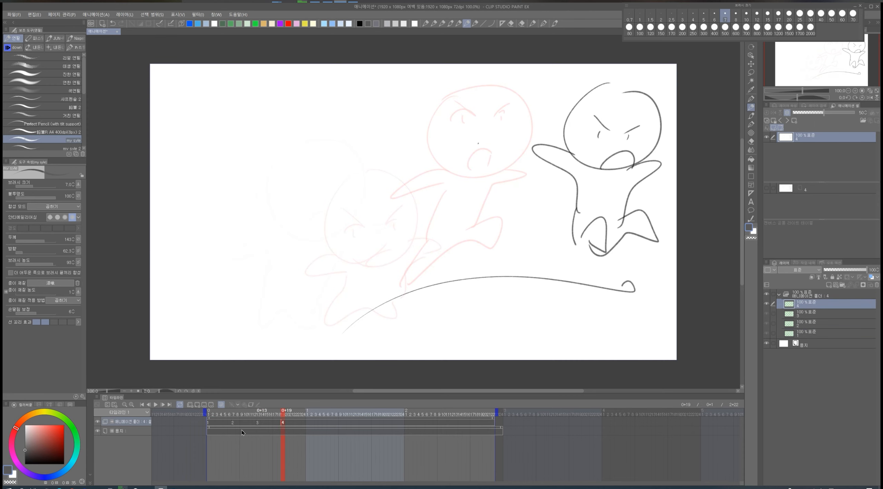
{"action": "left_click", "coordinate": [213, 428]}
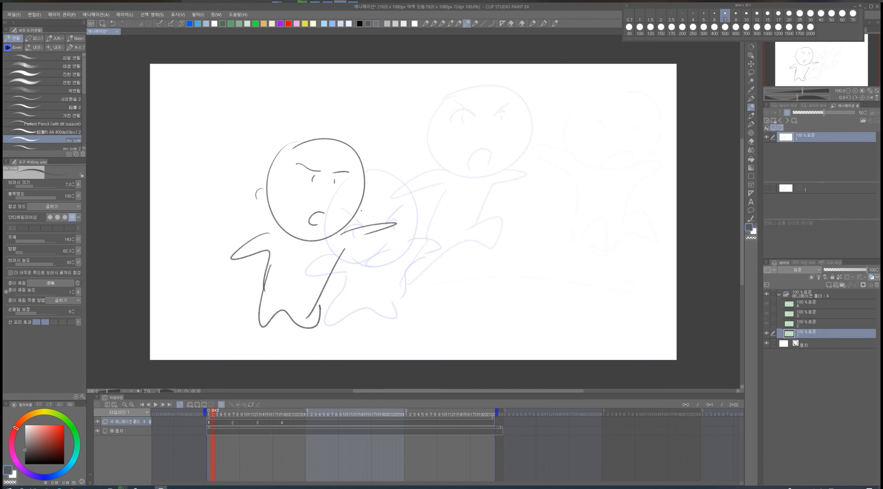
{"action": "key", "text": "m"}
{"action": "mouse_move", "coordinate": [374, 204]}
{"action": "left_mouse_down"}
{"action": "mouse_move", "coordinate": [346, 232]}
{"action": "mouse_move", "coordinate": [259, 213]}
{"action": "mouse_move", "coordinate": [317, 122]}
{"action": "mouse_move", "coordinate": [335, 239]}
{"action": "left_mouse_up"}
{"action": "key", "text": "p"}
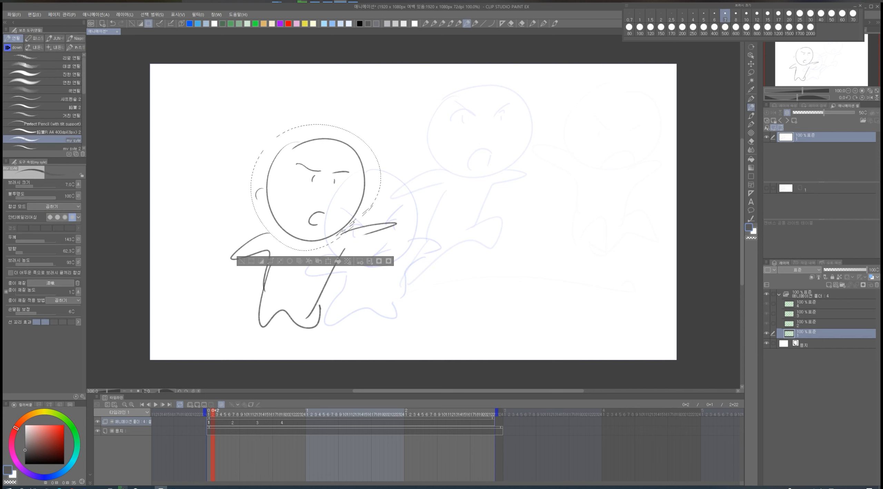
- Try to place the copied head at cel 2 and remove that cel's layer, then undo the changes
{"action": "left_click", "coordinate": [233, 422]}
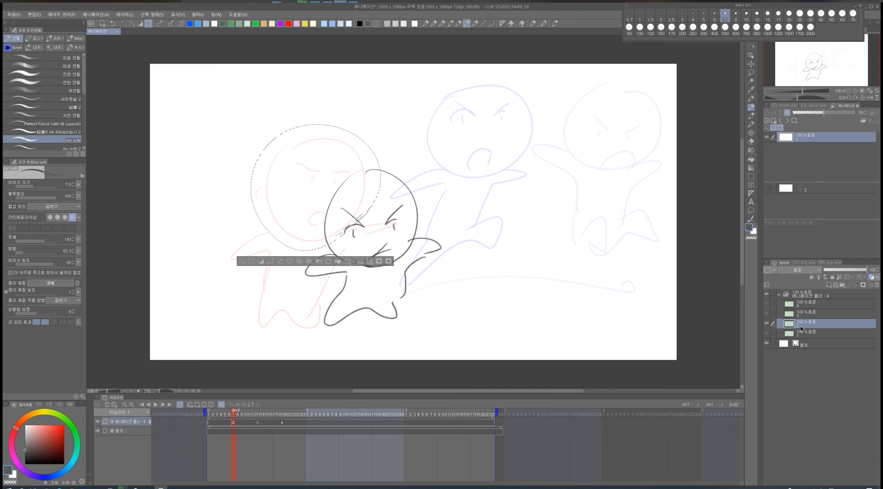
{"action": "key", "text": "Delete"}
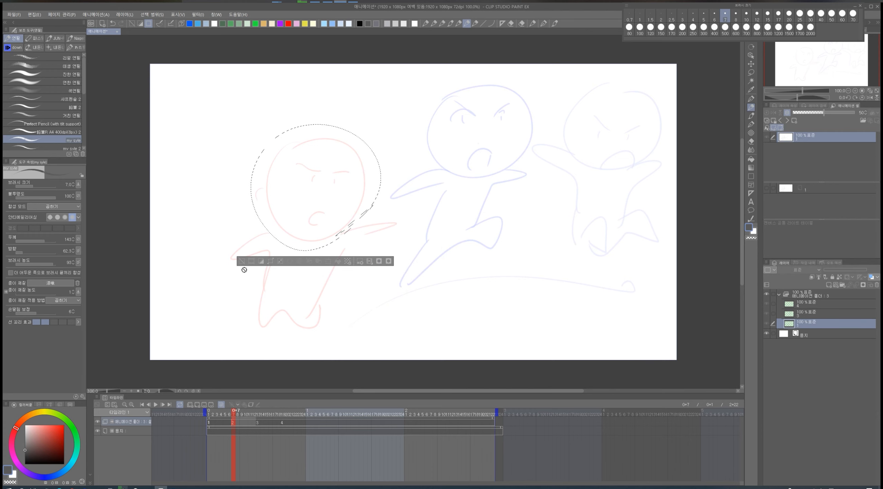
{"action": "key", "text": "ctrl+z"}
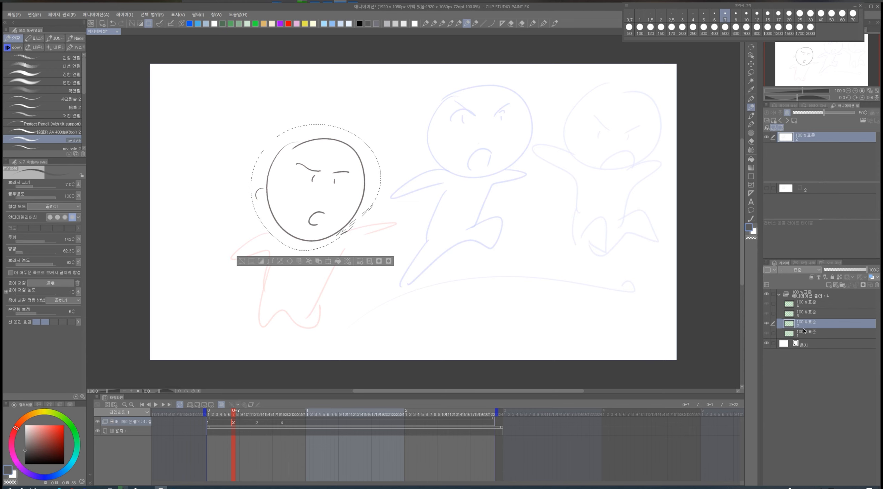
{"action": "key", "text": "ctrl+z"}
{"action": "key", "text": "ctrl+z"}
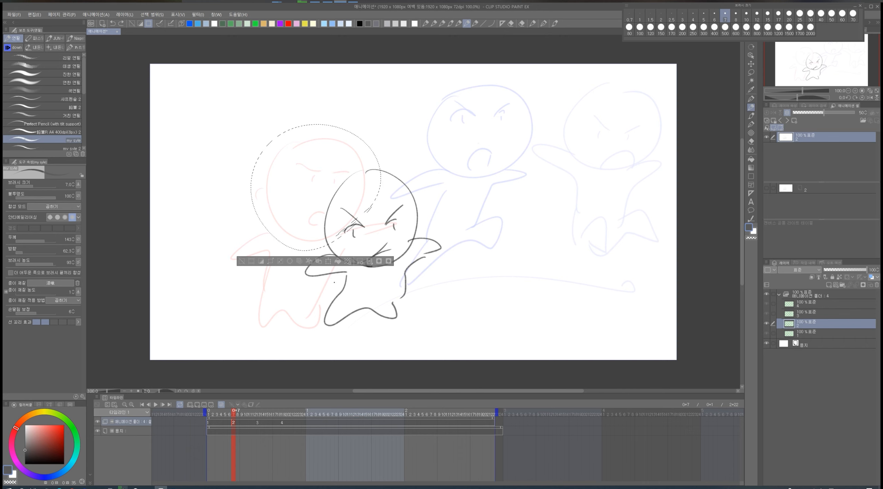
- Clear the selection and put cel 3's layer inside a new layer folder within the animation folder
{"action": "left_click", "coordinate": [798, 316]}
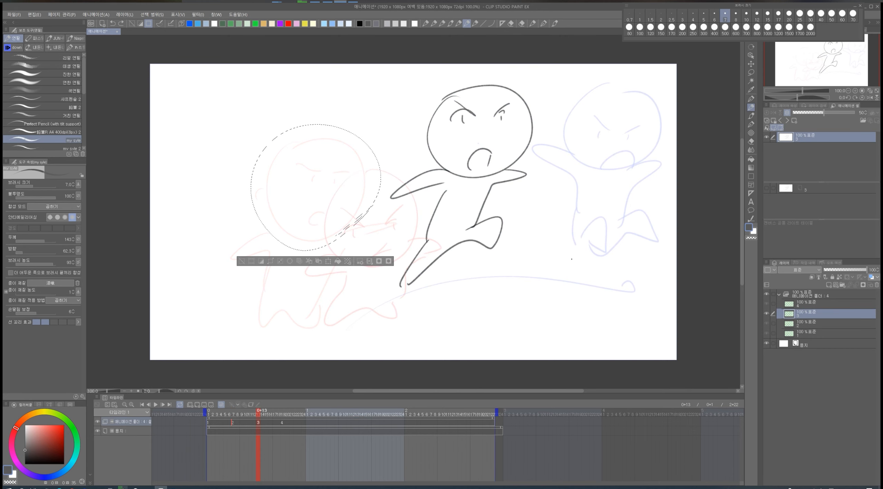
{"action": "key", "text": "ctrl+d"}
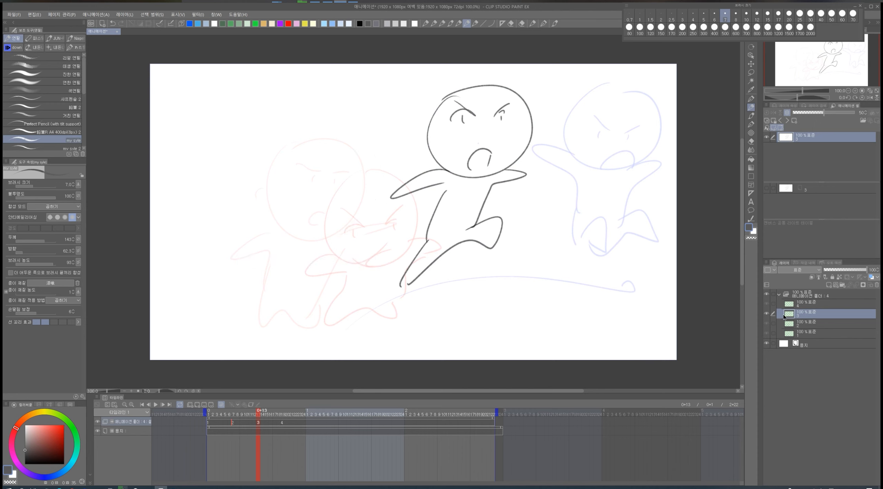
{"action": "right_click", "coordinate": [806, 313]}
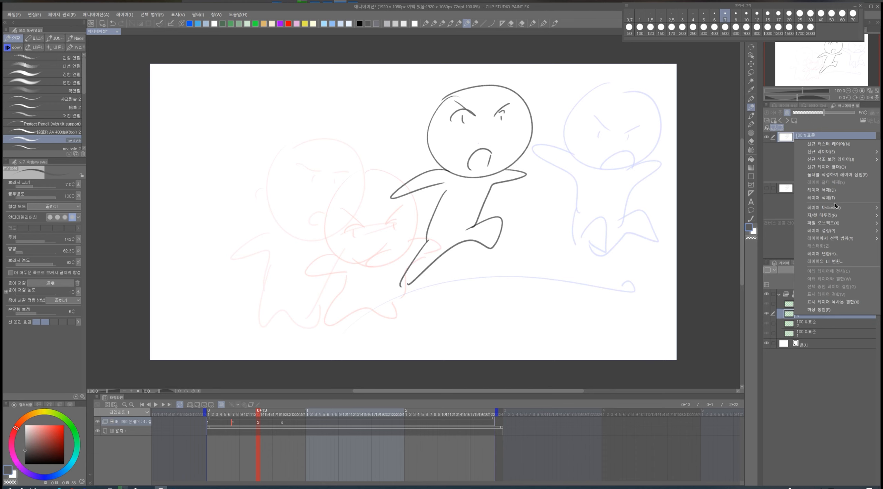
{"action": "left_click", "coordinate": [834, 175]}
{"action": "left_click", "coordinate": [809, 328]}
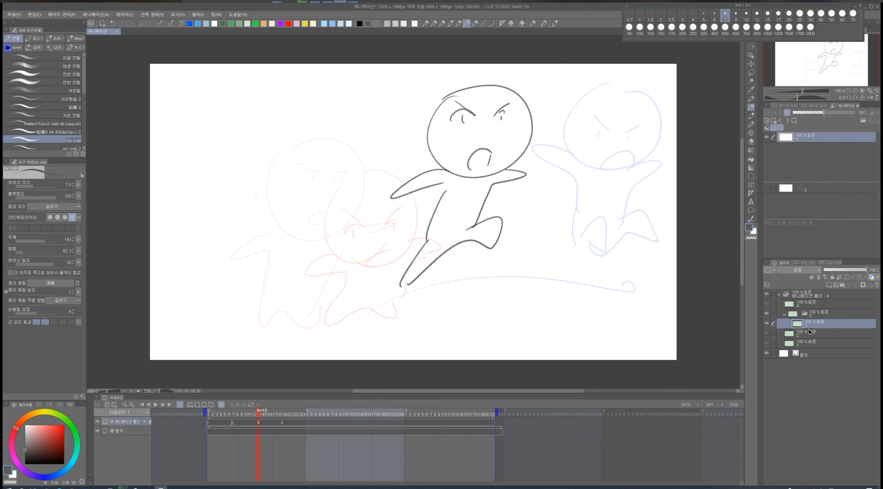
- Paste the copied head into cel 3's folder, show it in the blue layer colour and move it over the leaping figure's head
{"action": "key", "text": "ctrl+v"}
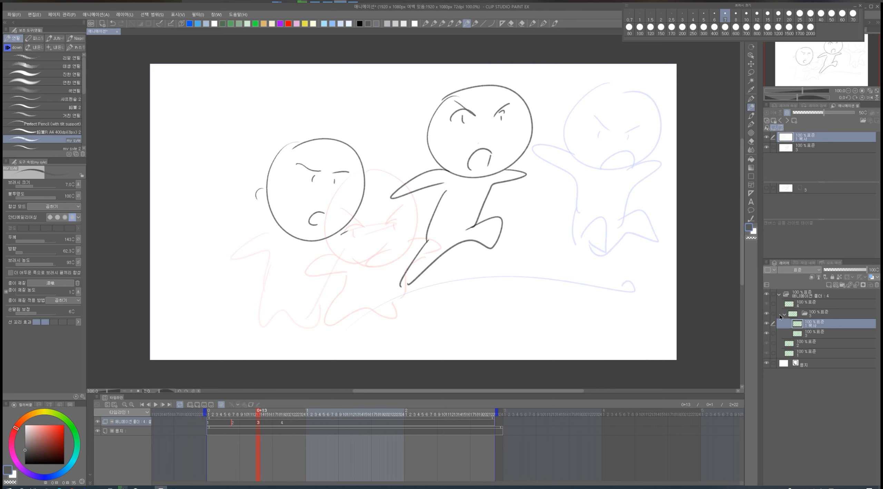
{"action": "key", "text": "ctrl+b"}
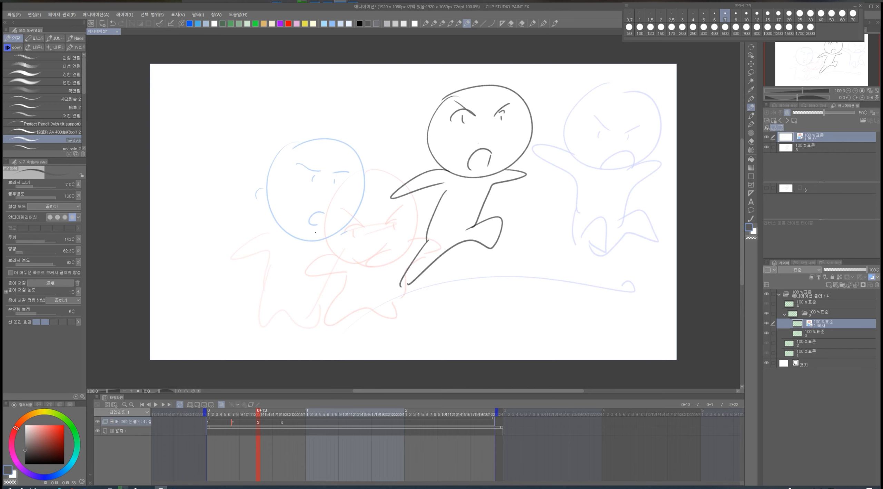
{"action": "key", "text": "k"}
{"action": "left_click_drag", "start_coordinate": [318, 236], "coordinate": [479, 182]}
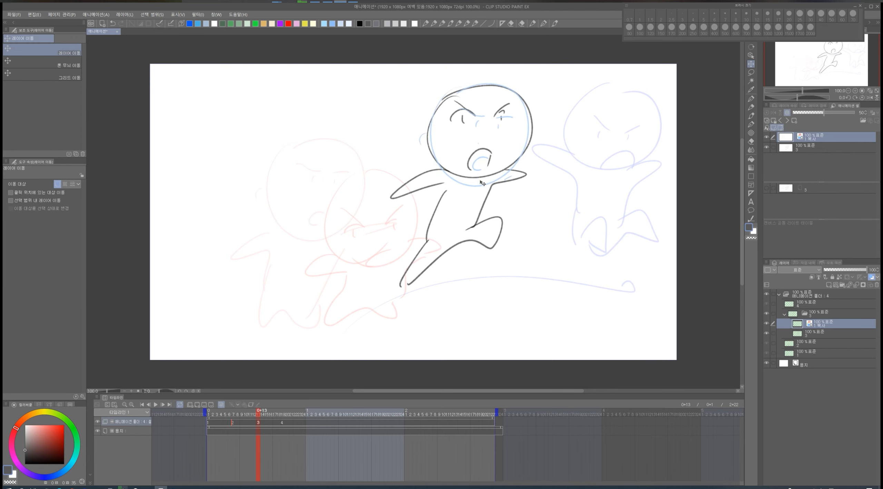
{"action": "key", "text": "p"}
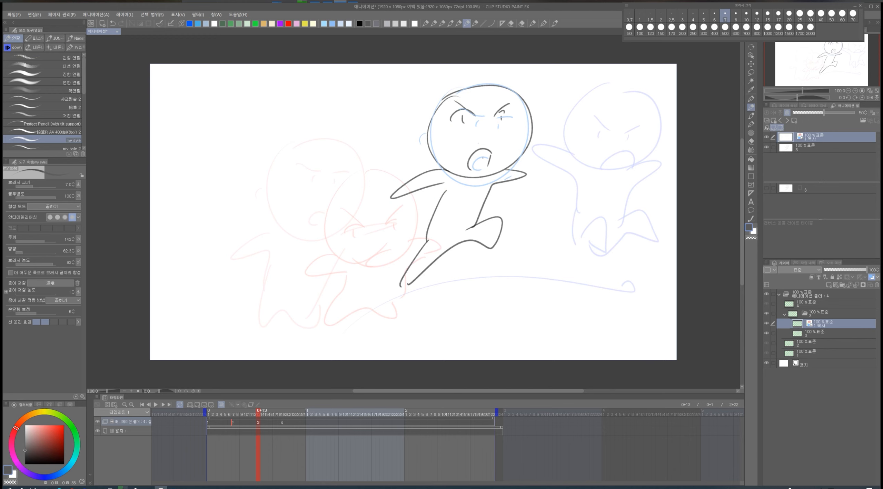
- Lasso the pasted head's facial features, shift them up and slightly left within the head, and clear the selection
{"action": "key", "text": "m"}
{"action": "mouse_move", "coordinate": [502, 155]}
{"action": "left_mouse_down"}
{"action": "mouse_move", "coordinate": [485, 169]}
{"action": "mouse_move", "coordinate": [453, 151]}
{"action": "mouse_move", "coordinate": [499, 101]}
{"action": "mouse_move", "coordinate": [508, 164]}
{"action": "mouse_move", "coordinate": [483, 151]}
{"action": "left_mouse_up"}
{"action": "key", "text": "p"}
{"action": "key", "text": "k"}
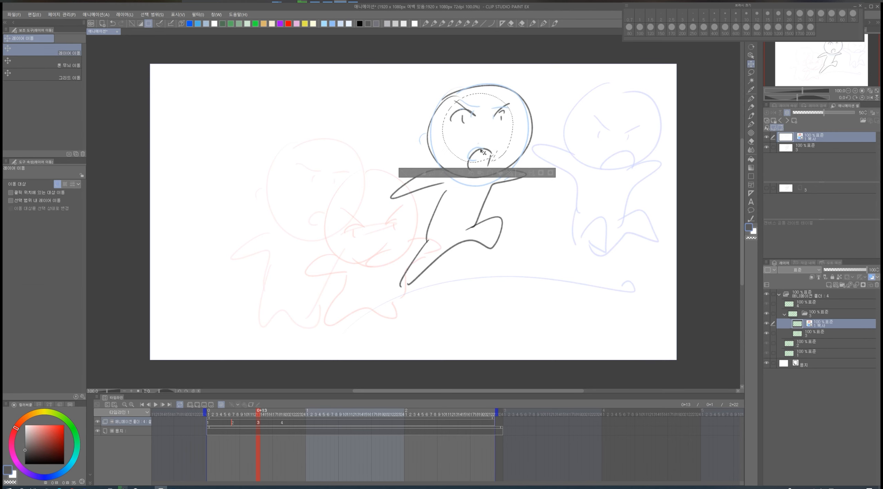
{"action": "key", "text": "p"}
{"action": "key", "text": "ctrl+d"}
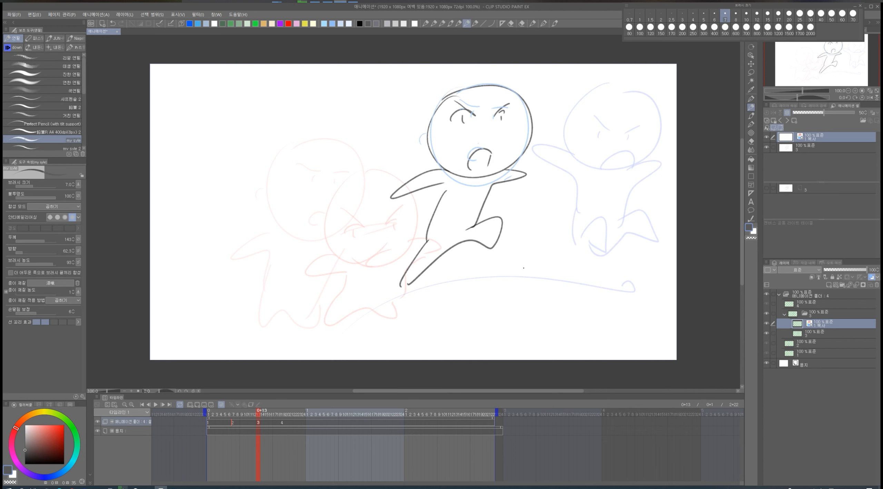
- Lasso and erase the leaping figure's original head on layer 3, then clear the selection
{"action": "left_click", "coordinate": [790, 335]}
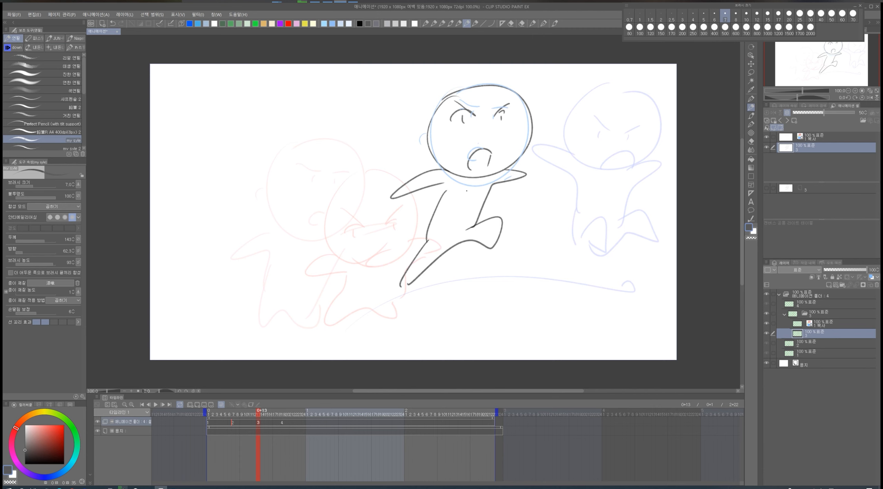
{"action": "key", "text": "m"}
{"action": "mouse_move", "coordinate": [436, 159]}
{"action": "left_mouse_down"}
{"action": "mouse_move", "coordinate": [549, 108]}
{"action": "mouse_move", "coordinate": [473, 177]}
{"action": "mouse_move", "coordinate": [449, 174]}
{"action": "left_mouse_up"}
{"action": "key", "text": "p"}
{"action": "key", "text": "Delete"}
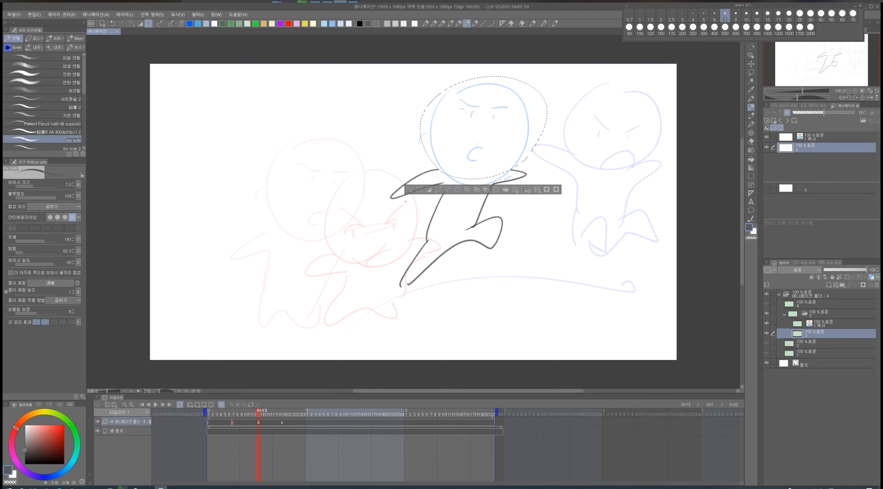
{"action": "key", "text": "ctrl+d"}
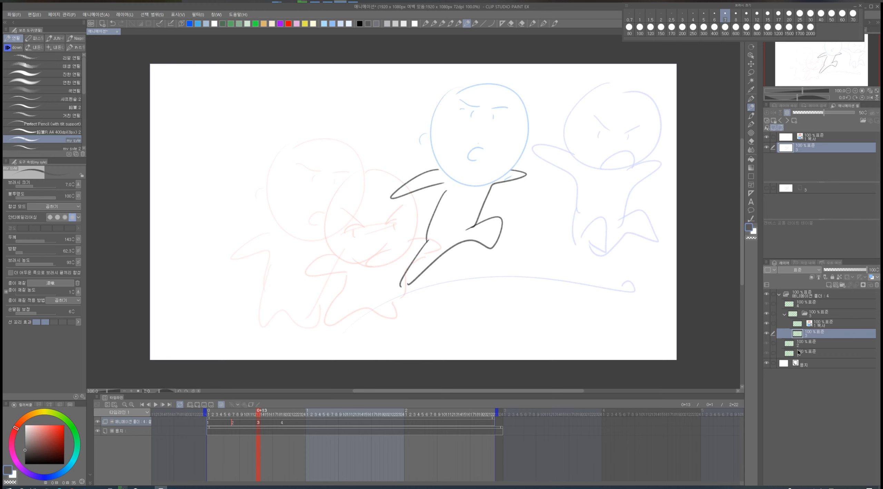
- Turn off the layer colour on the pasted head layer and compare cel 3 with cel 4
{"action": "left_click", "coordinate": [815, 326]}
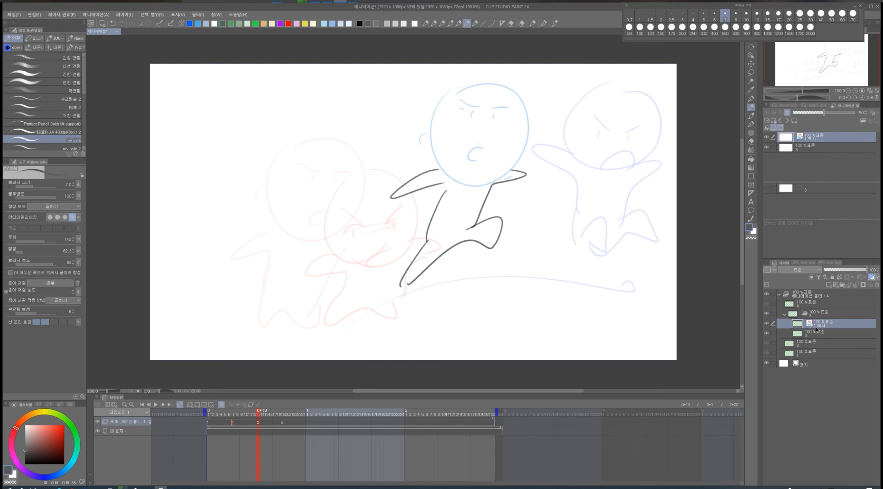
{"action": "key", "text": "ctrl+b"}
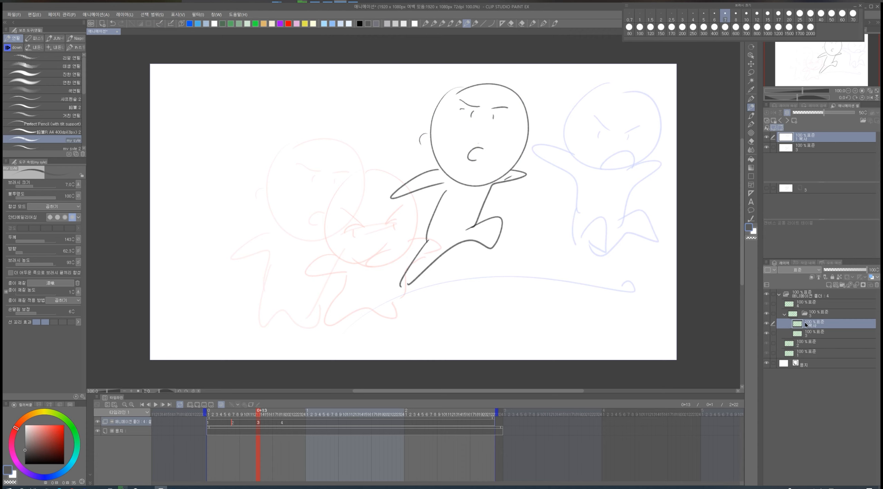
{"action": "left_click", "coordinate": [784, 314]}
{"action": "key", "text": "Right"}
{"action": "left_click", "coordinate": [799, 313]}
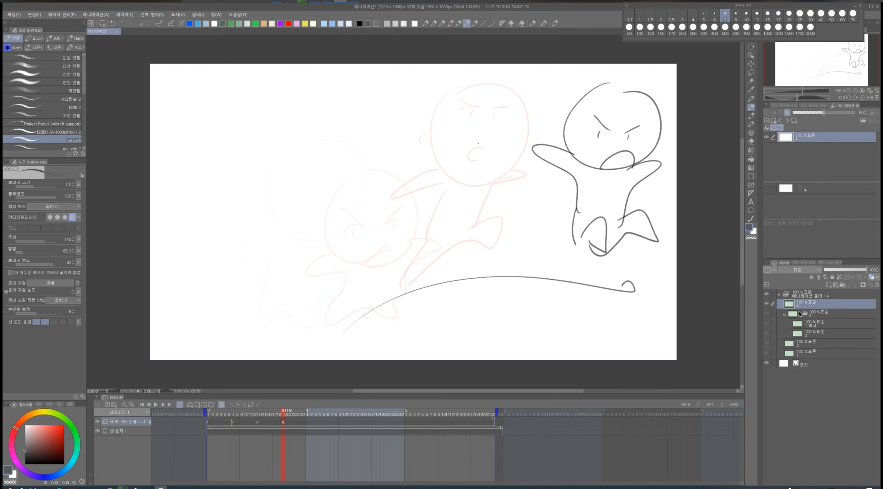
{"action": "key", "text": "Left"}
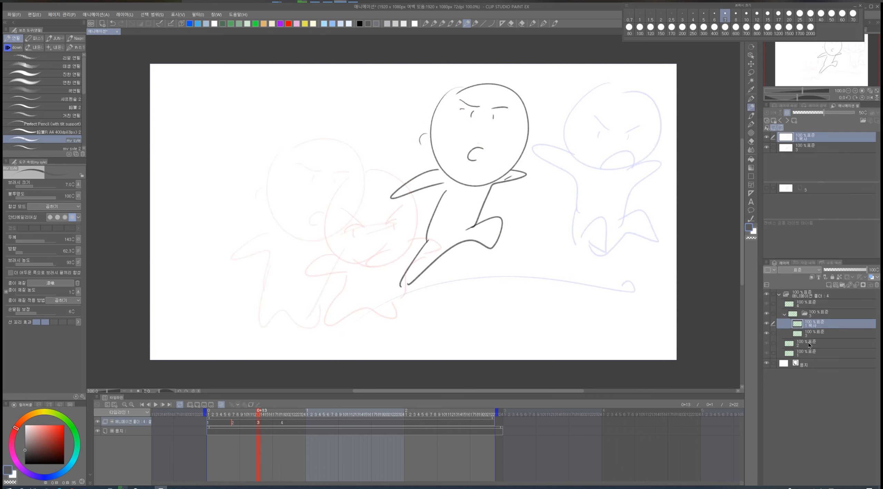
- Merge the pasted head into the body layer, take the combined drawing out of cel 3's folder, and select cel 4
{"action": "left_click", "coordinate": [857, 287]}
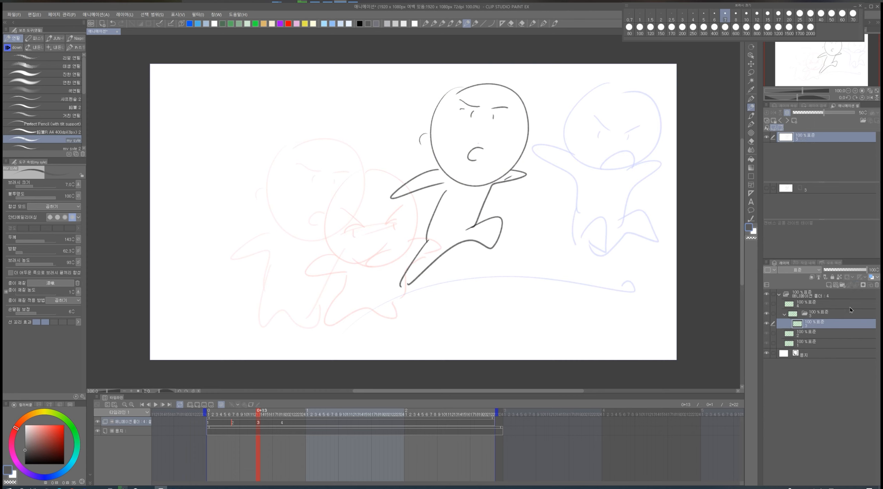
{"action": "mouse_move", "coordinate": [805, 324]}
{"action": "left_mouse_down"}
{"action": "mouse_move", "coordinate": [802, 311]}
{"action": "mouse_move", "coordinate": [809, 324]}
{"action": "left_mouse_up"}
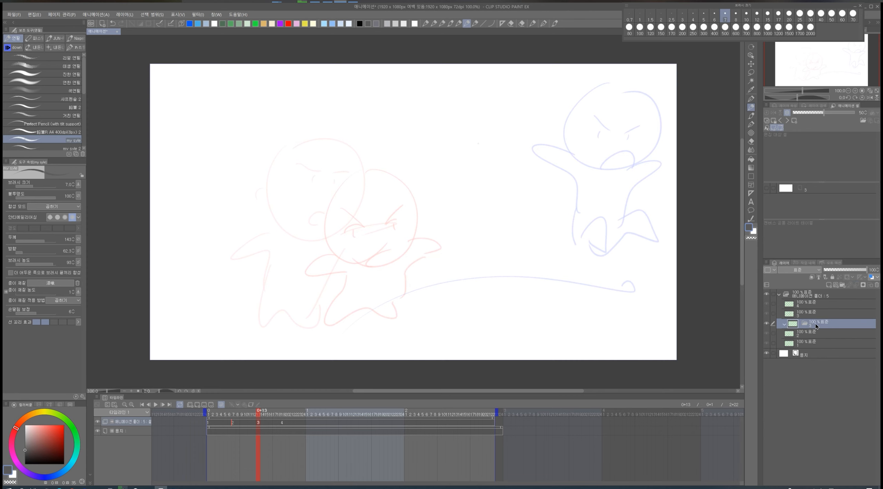
{"action": "key", "text": "ctrl+z"}
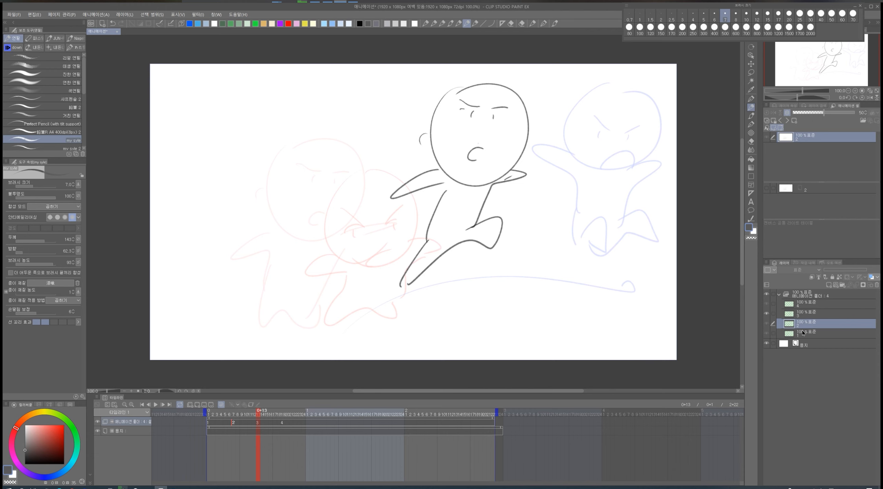
{"action": "left_click", "coordinate": [800, 307]}
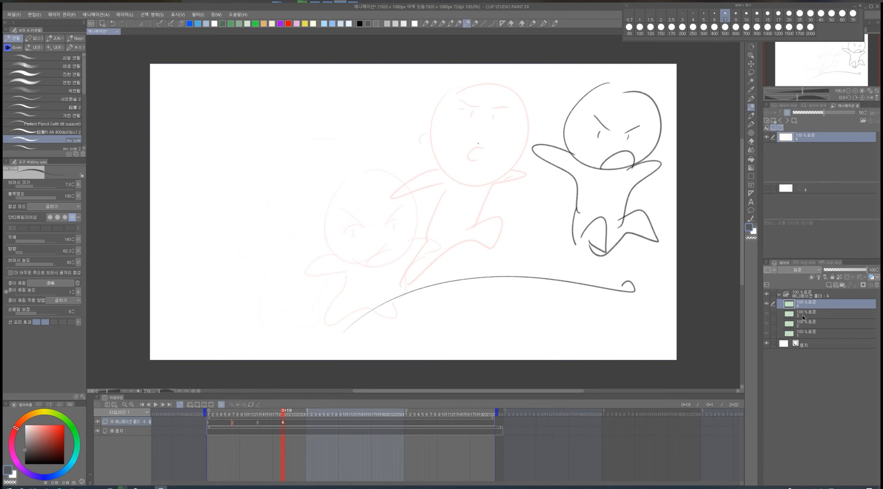
- Undo the folder removal and layer merge on cel 3, then select the body layer inside its folder
{"action": "key", "text": "ctrl+z"}
{"action": "key", "text": "ctrl+z"}
{"action": "key", "text": "ctrl+z"}
{"action": "key", "text": "ctrl+z"}
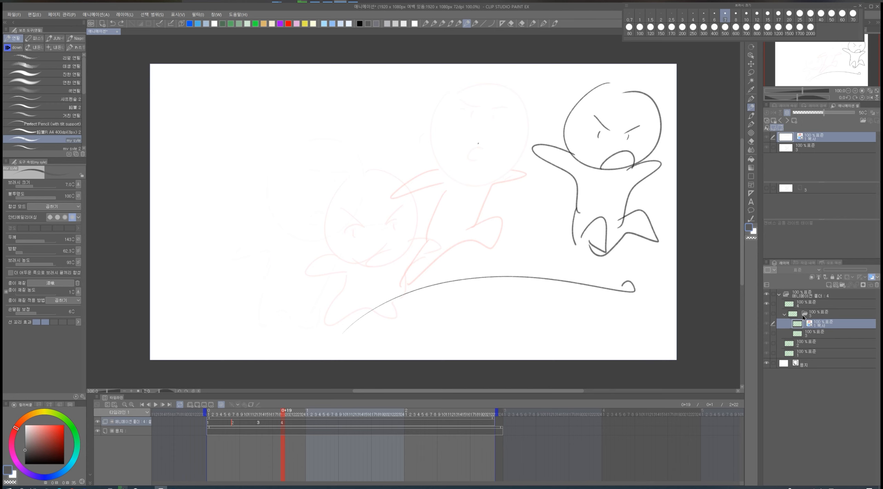
{"action": "left_click", "coordinate": [810, 334]}
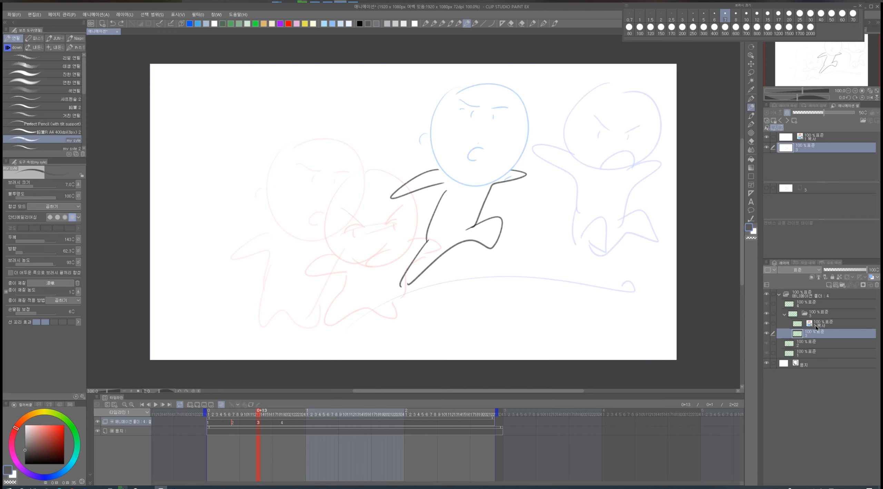
- Undo the head replacement on cel 3, keeping its original drawing inside the layer folder, and select cel 1
{"action": "key", "text": "ctrl+z"}
{"action": "key", "text": "ctrl+z"}
{"action": "key", "text": "ctrl+z"}
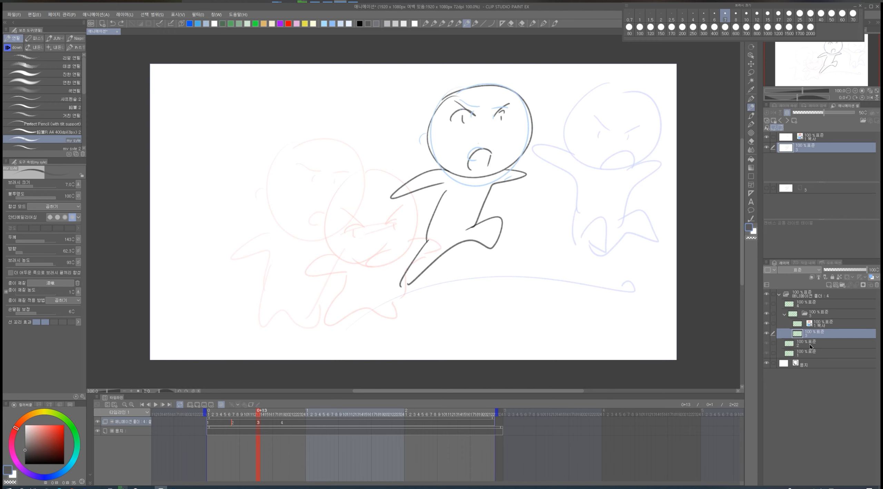
{"action": "key", "text": "ctrl+z"}
{"action": "key", "text": "ctrl+z"}
{"action": "key", "text": "ctrl+z"}
{"action": "key", "text": "ctrl+z"}
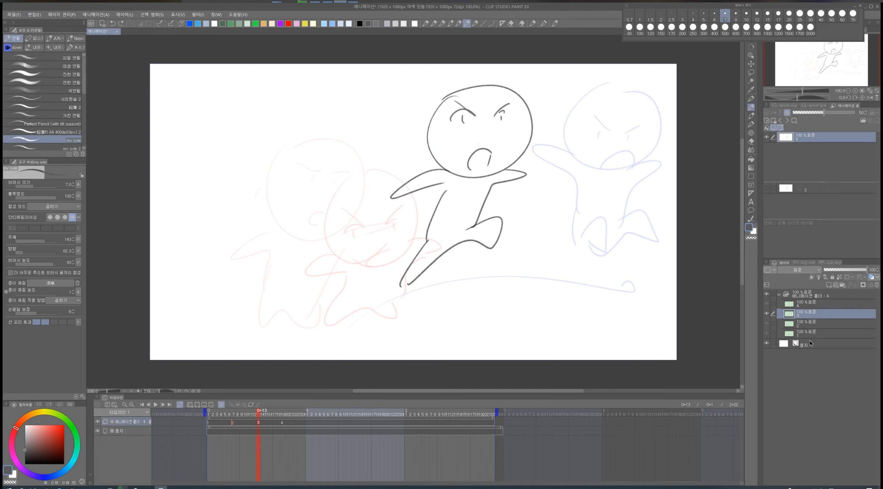
{"action": "key", "text": "ctrl+y"}
{"action": "left_click", "coordinate": [801, 344]}
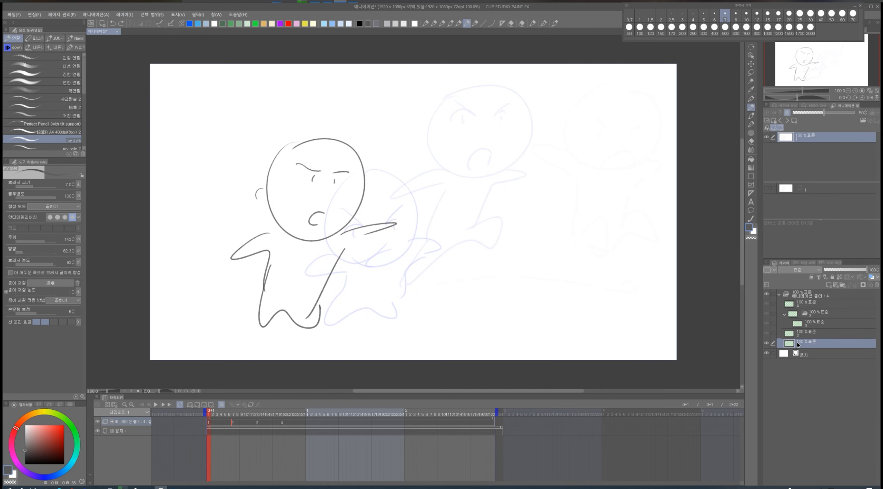
- Remove cel 3's layer folder by undoing, then copy cel 1's head and paste it into cel 3 within a new layer folder
{"action": "key", "text": "ctrl+z"}
{"action": "key", "text": "ctrl+z"}
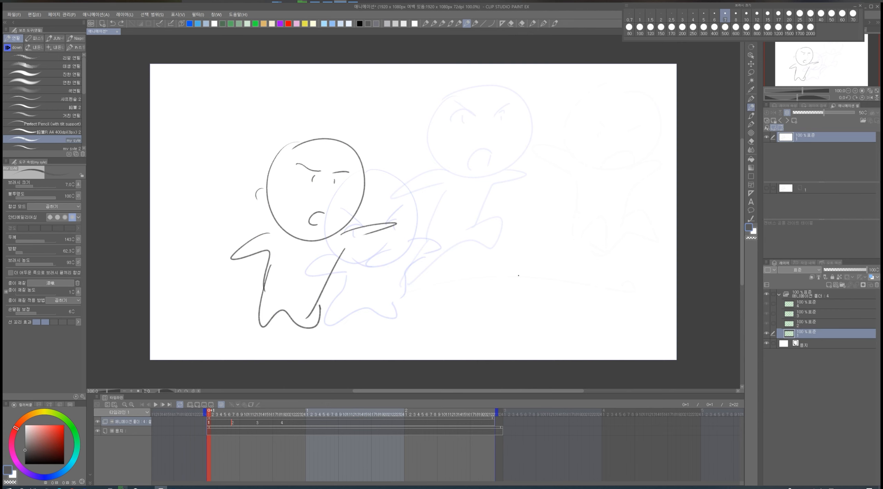
{"action": "mouse_move", "coordinate": [362, 220]}
{"action": "left_mouse_down"}
{"action": "mouse_move", "coordinate": [294, 241]}
{"action": "mouse_move", "coordinate": [267, 157]}
{"action": "mouse_move", "coordinate": [379, 182]}
{"action": "left_mouse_up"}
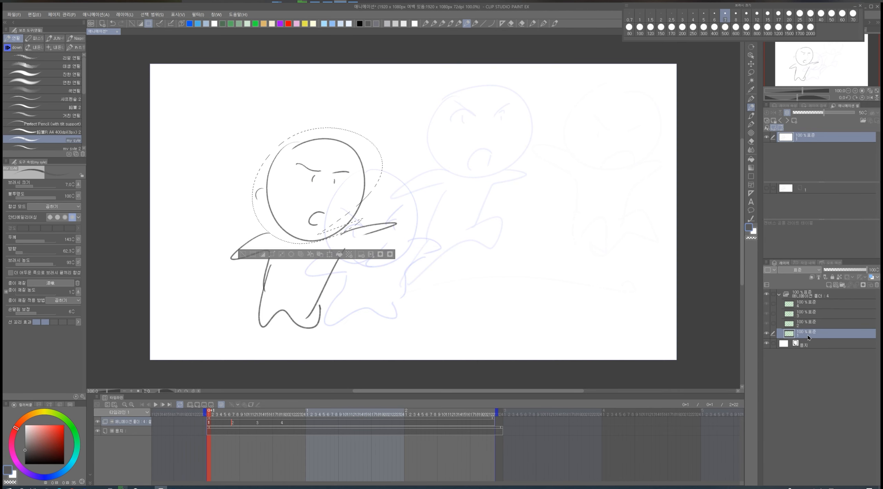
{"action": "left_click", "coordinate": [799, 317]}
{"action": "key", "text": "ctrl+v"}
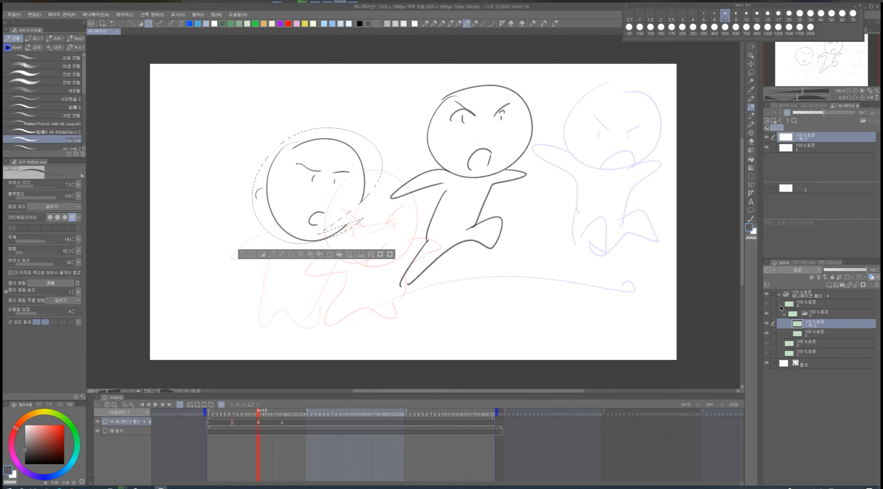
- Turn on the layer colour for the pasted head, position it over cel 3's original head, and clear the selection
{"action": "key", "text": "ctrl+b"}
{"action": "key", "text": "k"}
{"action": "mouse_move", "coordinate": [312, 212]}
{"action": "left_mouse_down"}
{"action": "mouse_move", "coordinate": [490, 156]}
{"action": "mouse_move", "coordinate": [471, 156]}
{"action": "mouse_move", "coordinate": [477, 159]}
{"action": "left_mouse_up"}
{"action": "key", "text": "p"}
{"action": "key", "text": "ctrl+d"}
{"action": "key", "text": "m"}
{"action": "mouse_move", "coordinate": [472, 177]}
{"action": "left_mouse_down"}
{"action": "mouse_move", "coordinate": [449, 153]}
{"action": "mouse_move", "coordinate": [462, 99]}
{"action": "mouse_move", "coordinate": [514, 145]}
{"action": "mouse_move", "coordinate": [473, 172]}
{"action": "mouse_move", "coordinate": [484, 158]}
{"action": "left_mouse_up"}
{"action": "key", "text": "p"}
{"action": "key", "text": "k"}
{"action": "key", "text": "p"}
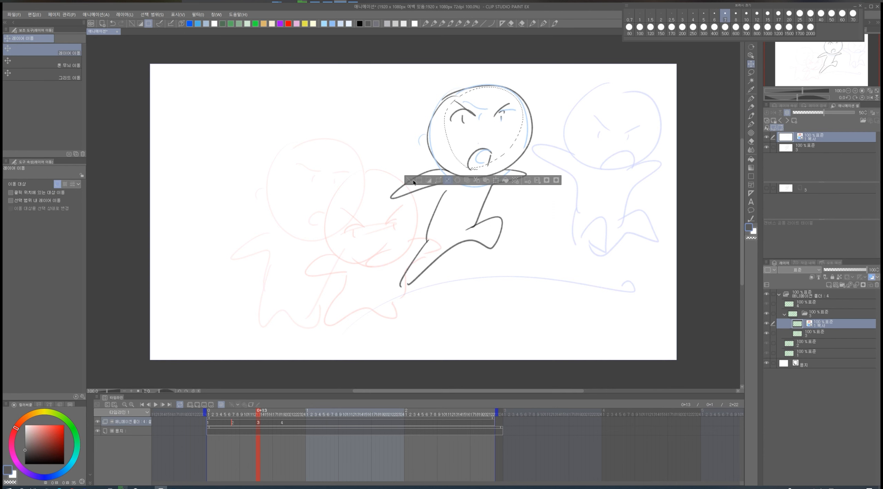
{"action": "key", "text": "ctrl+d"}
- Delete the original head from cel 3's drawing layer, leaving only the body, and clear the selection
{"action": "left_click", "coordinate": [794, 333]}
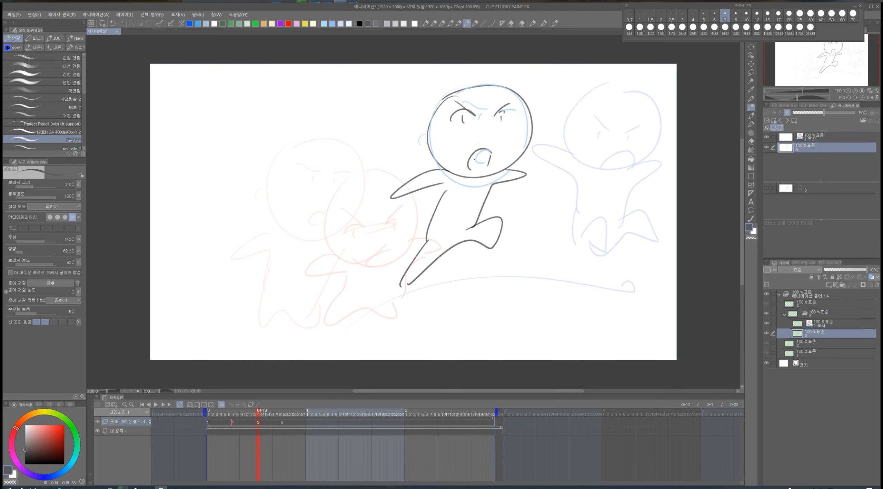
{"action": "key", "text": "m"}
{"action": "mouse_move", "coordinate": [419, 100]}
{"action": "left_mouse_down"}
{"action": "mouse_move", "coordinate": [438, 85]}
{"action": "mouse_move", "coordinate": [532, 147]}
{"action": "mouse_move", "coordinate": [404, 138]}
{"action": "mouse_move", "coordinate": [415, 103]}
{"action": "left_mouse_up"}
{"action": "key", "text": "p"}
{"action": "key", "text": "Delete"}
{"action": "key", "text": "ctrl+d"}
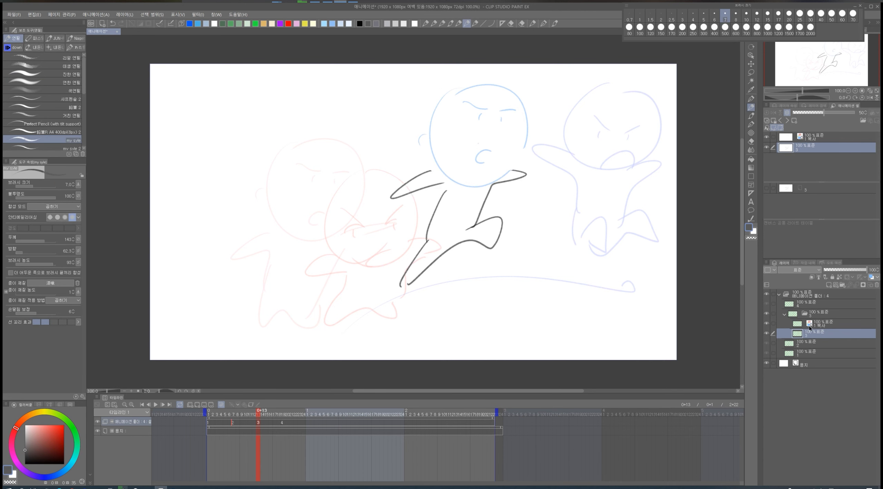
- Turn off the layer colour on the pasted head and merge it into cel 3's body layer
{"action": "left_click", "coordinate": [808, 326]}
{"action": "key", "text": "ctrl+b"}
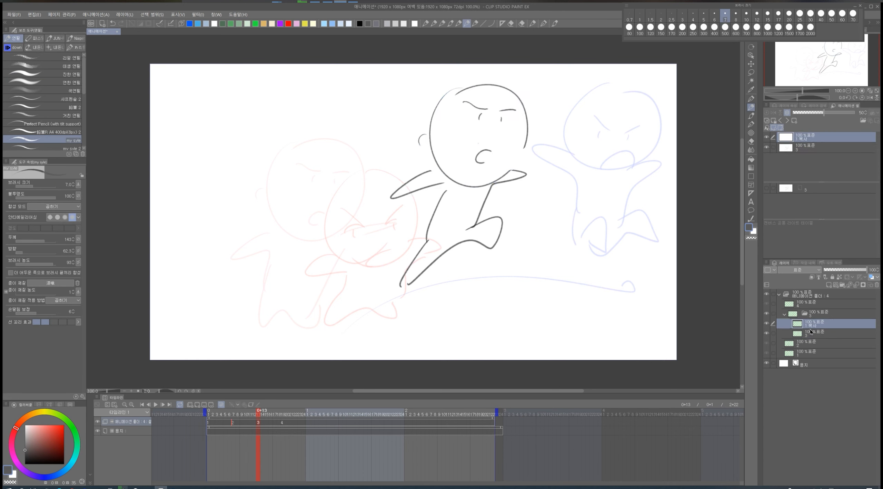
{"action": "key", "text": "ctrl+e"}
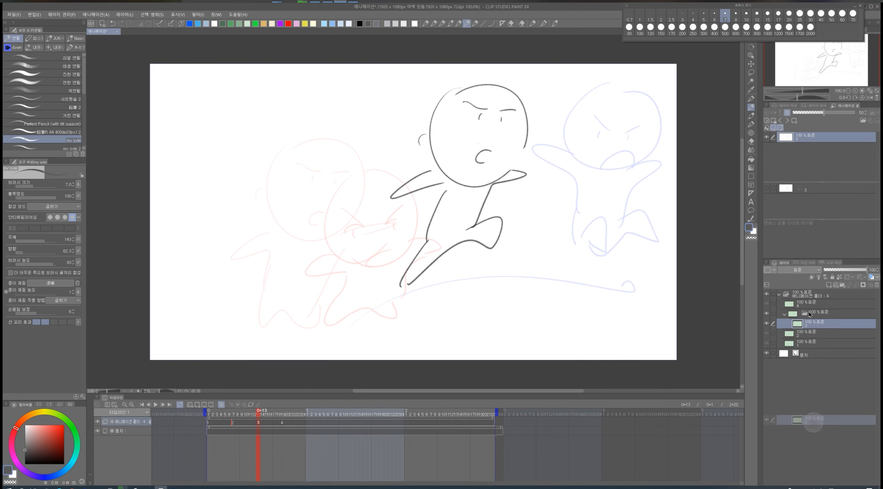
- Take the merged drawing out of cel 3's layer folder and delete the empty folder
{"action": "left_click_drag", "start_coordinate": [810, 318], "coordinate": [809, 309]}
{"action": "left_click", "coordinate": [809, 325]}
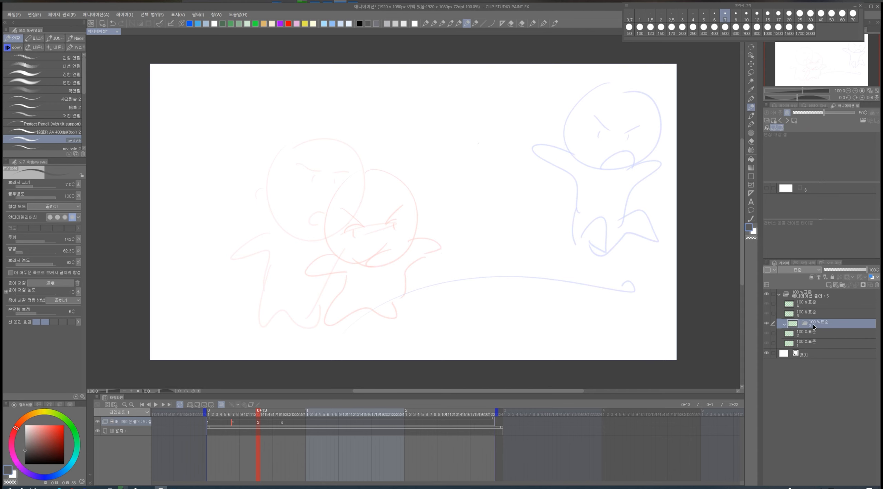
{"action": "key", "text": "Delete"}
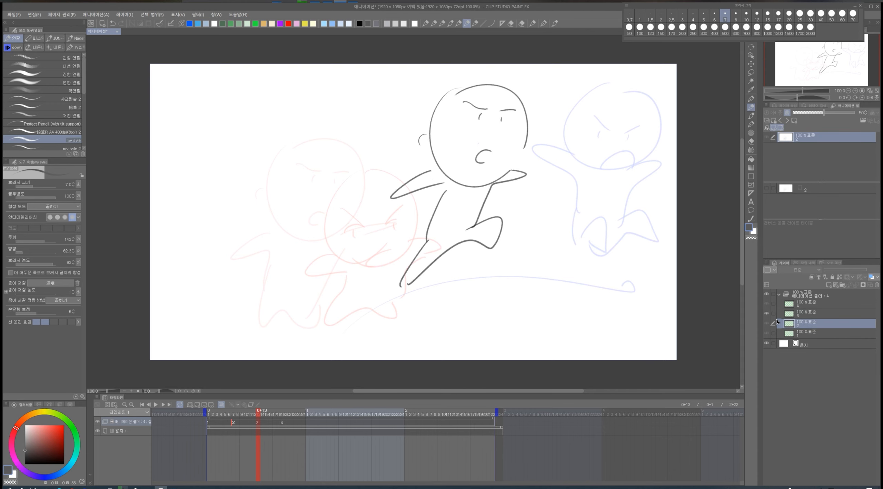
- Advance through the timeline to cel 4, then view cels 3, 2 and 1 and return to cel 3 to check the frame assignments
{"action": "key", "text": "Right"}
{"action": "key", "text": "Right"}
{"action": "key", "text": "Right"}
{"action": "key", "text": "Right"}
{"action": "key", "text": "Right"}
{"action": "key", "text": "Right"}
{"action": "key", "text": "Right"}
{"action": "key", "text": "Right"}
{"action": "key", "text": "Right"}
{"action": "key", "text": "Right"}
{"action": "key", "text": "Right"}
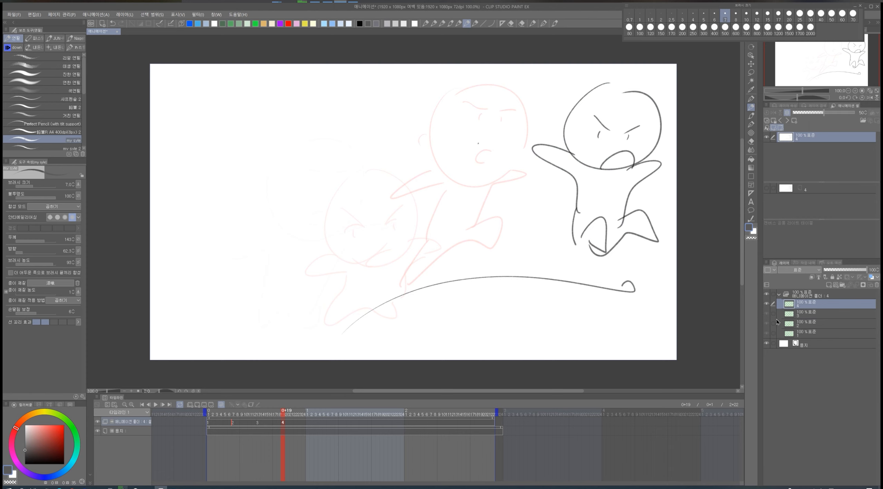
{"action": "left_click", "coordinate": [800, 315]}
{"action": "left_click", "coordinate": [800, 321]}
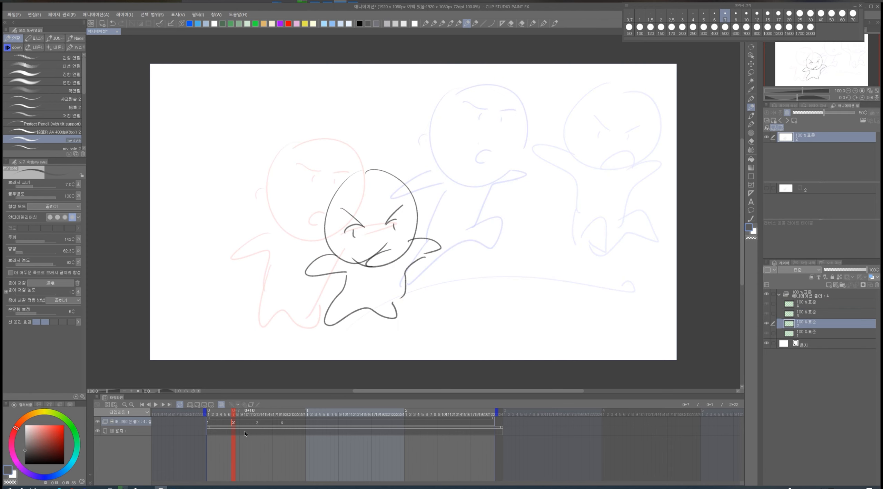
{"action": "left_click", "coordinate": [800, 332]}
{"action": "left_click", "coordinate": [807, 315]}
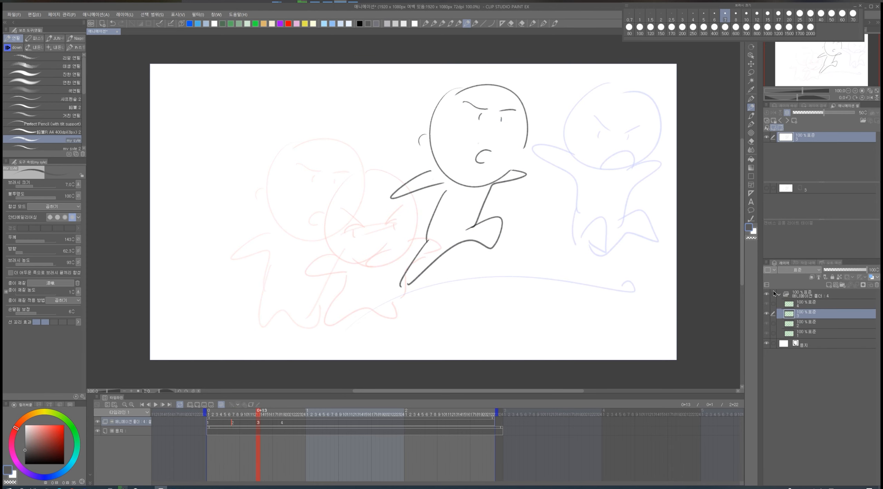